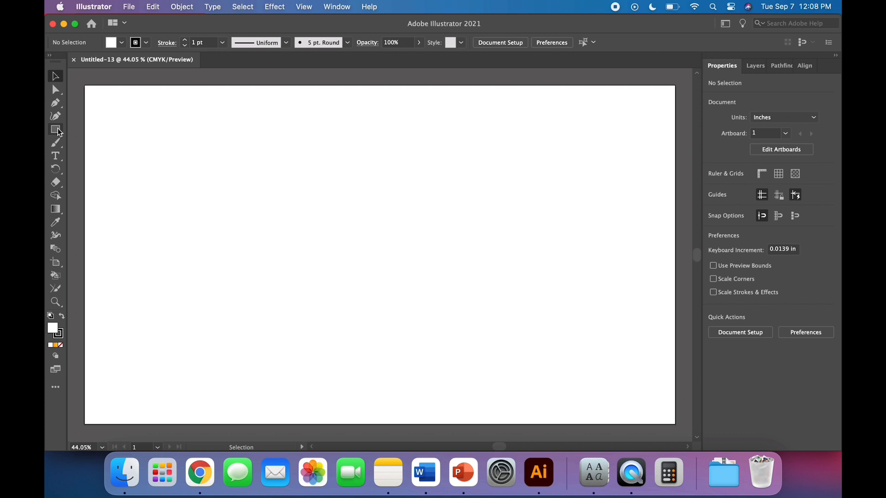
Step: Draw a 4 in by 4 in circle in the upper-left area of the artboard and set its fill to None
drag(59, 133, 94, 144)
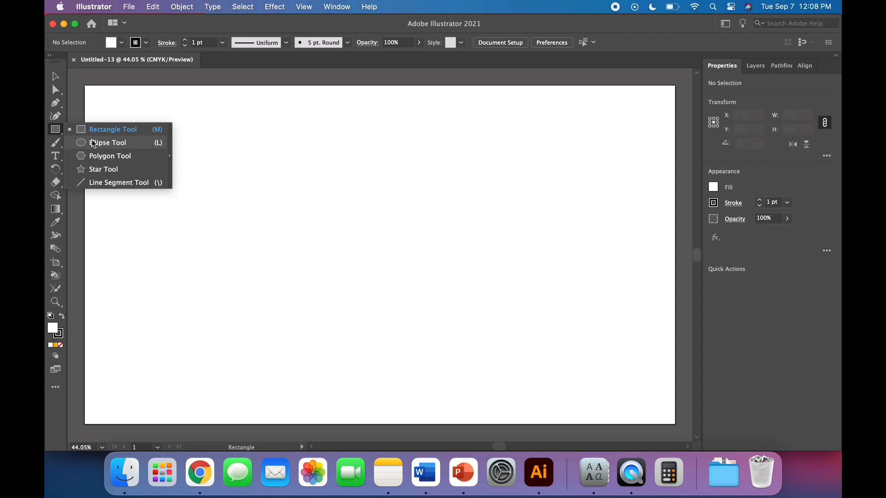
click(91, 139)
click(150, 159)
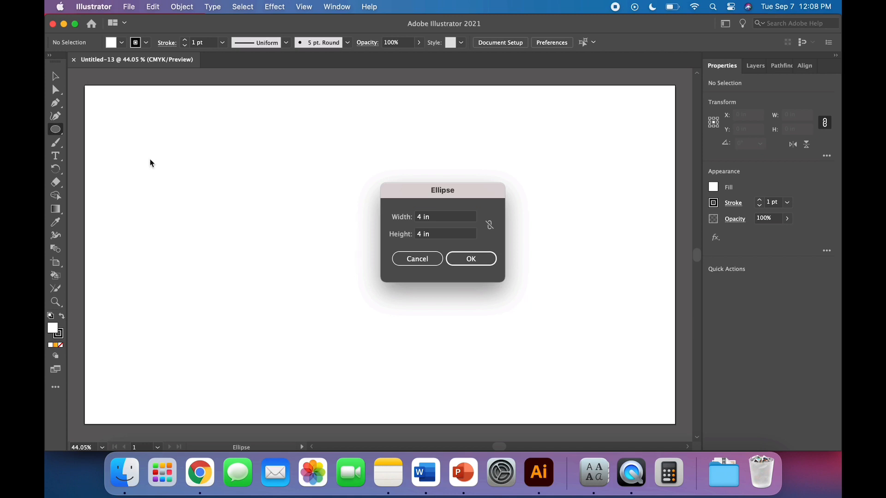
key(Return)
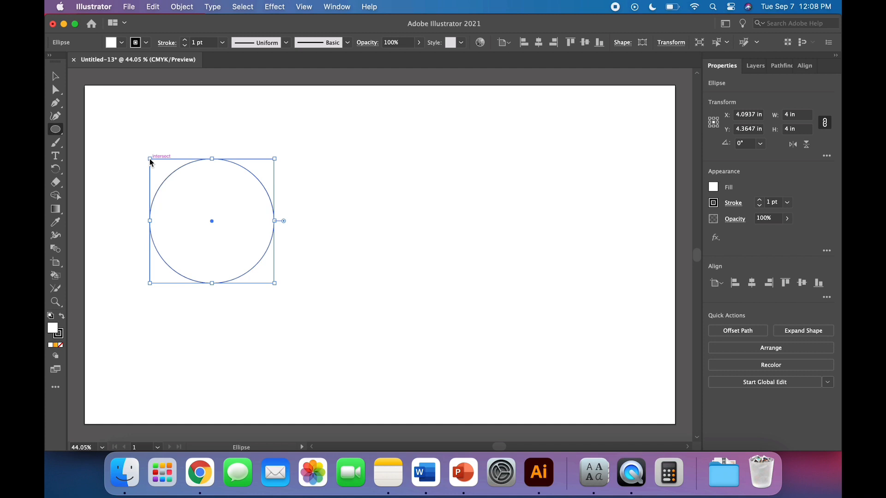
click(121, 43)
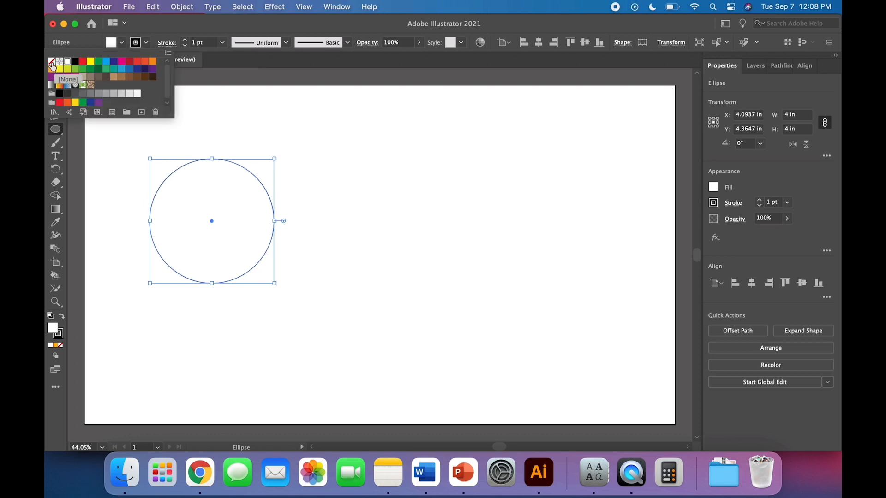
click(52, 64)
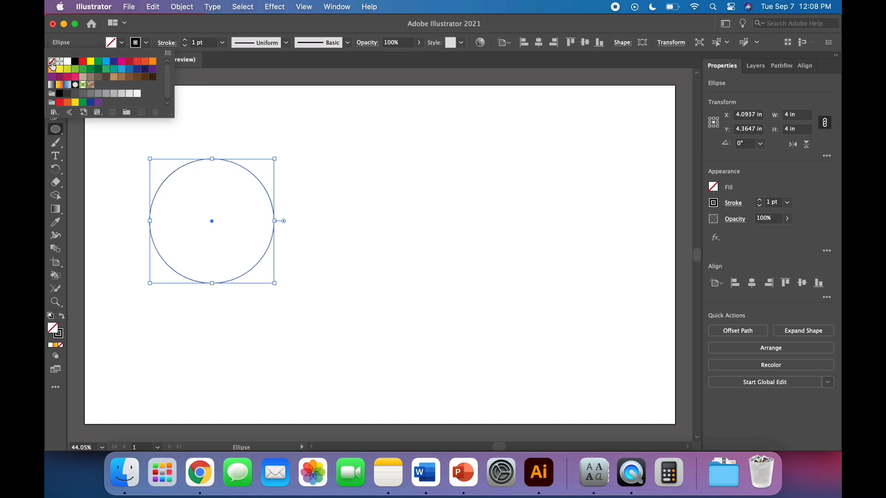
click(122, 43)
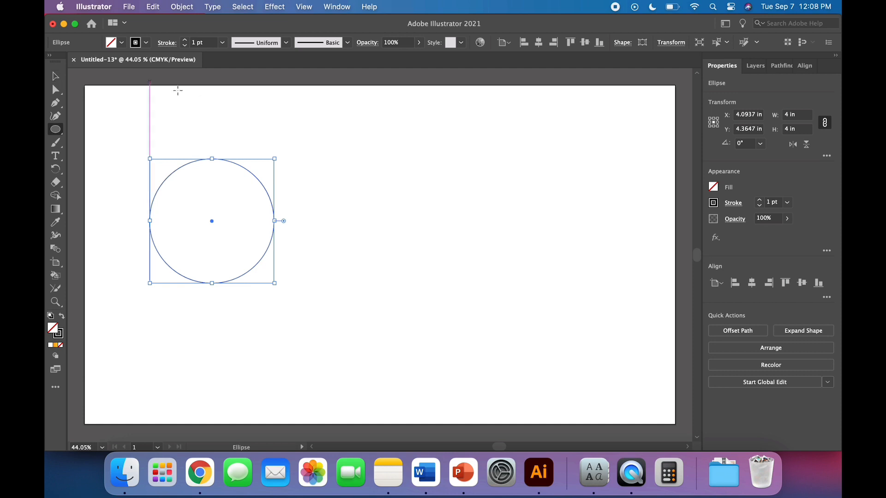
Step: Show the document grid and turn on Snap to Grid
click(310, 7)
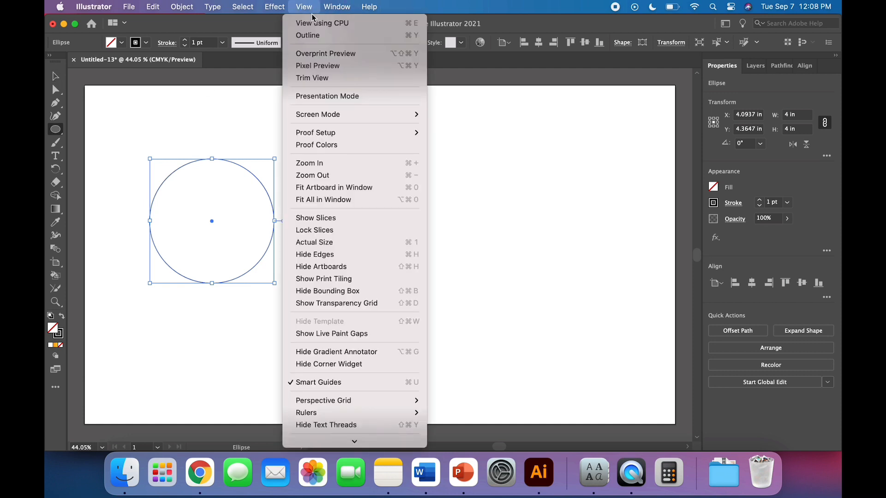
scroll(332, 329, down, 3)
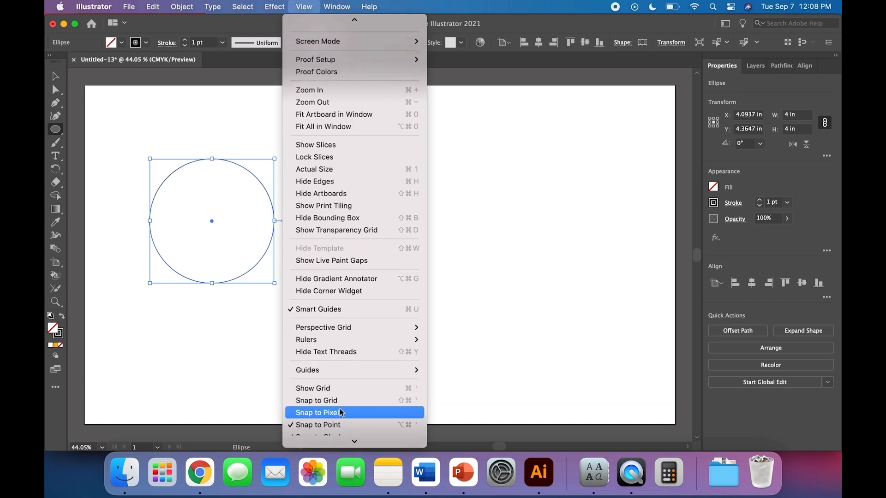
click(340, 391)
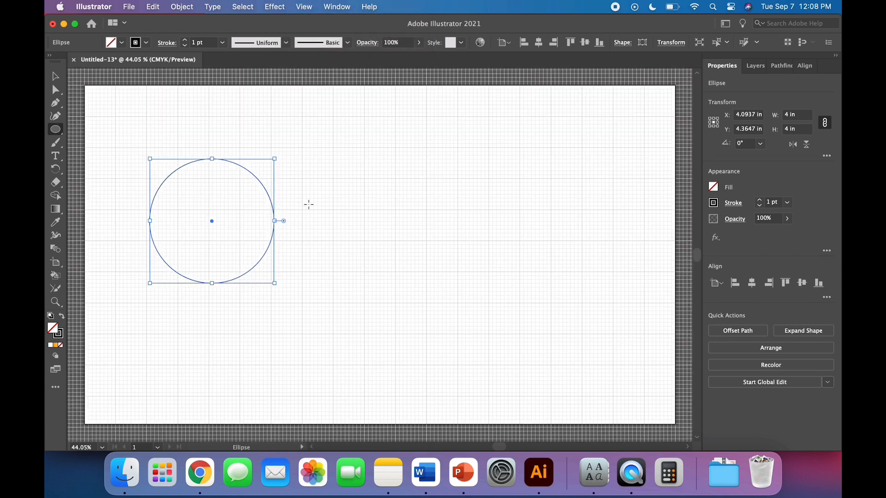
click(304, 6)
scroll(358, 397, down, 3)
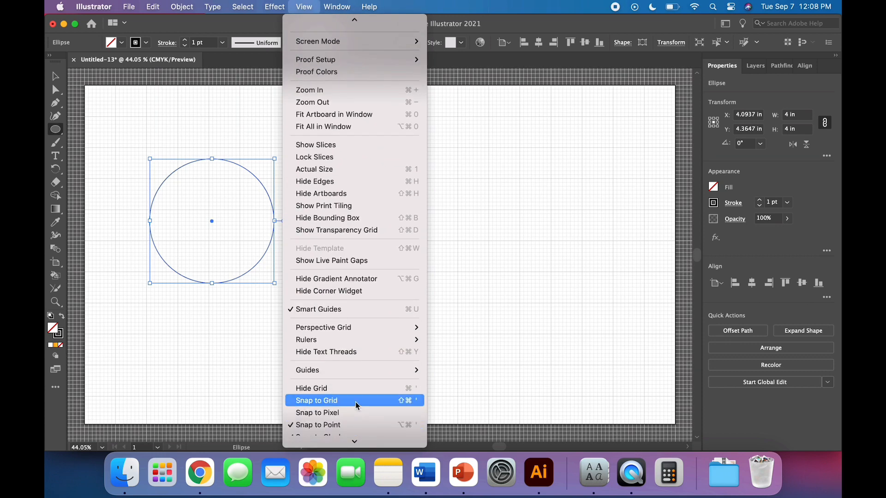
click(357, 400)
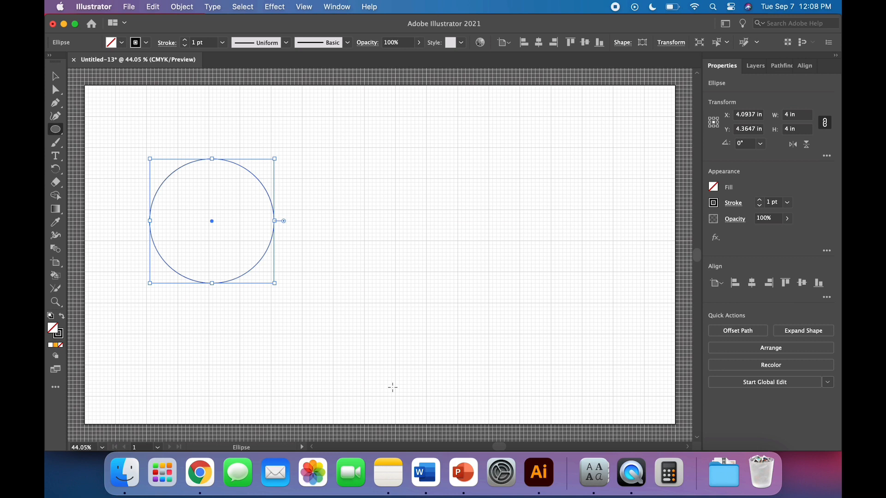
Step: Nudge the circle up and left along the grid until its centre is at X 4 in, Y 4 in
key(Up)
key(Up)
key(Up)
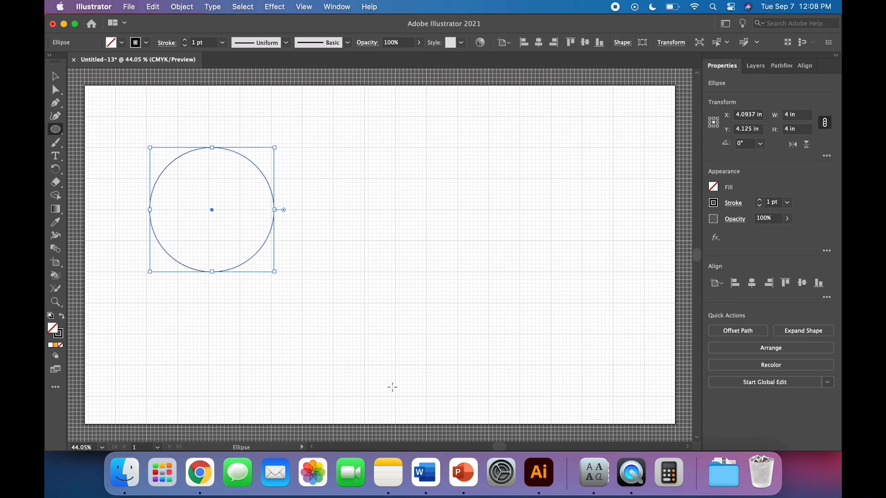
key(Left)
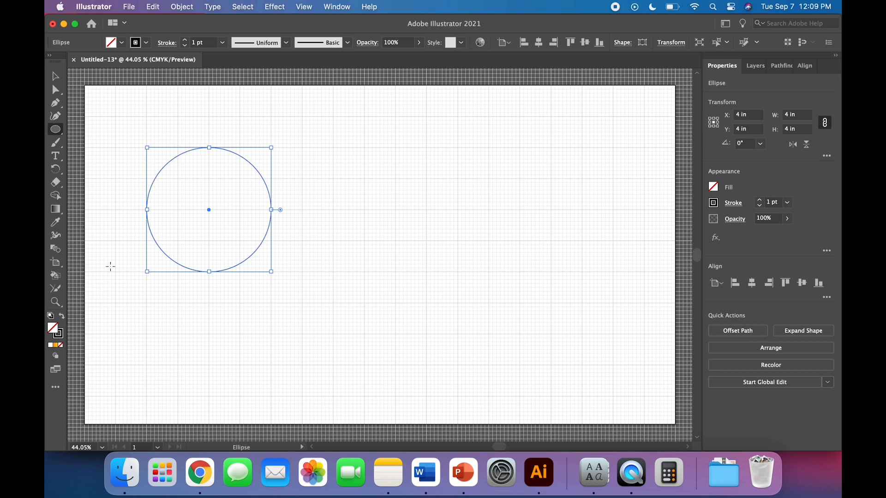
Step: Deselect the circle and set the stroke colour for new objects to the green swatch C=90 M=30 Y=95 K=30
key(super+equal)
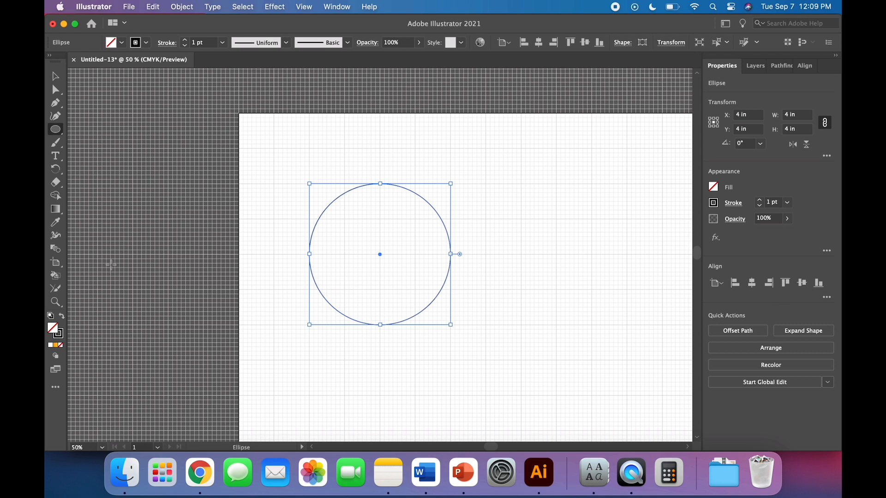
key(super+equal)
scroll(111, 264, right, 2)
scroll(111, 264, right, 2)
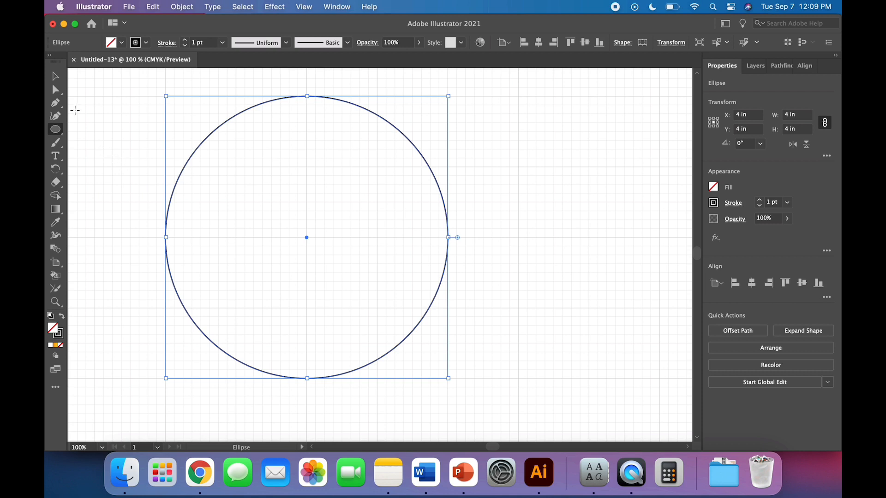
click(55, 76)
click(106, 126)
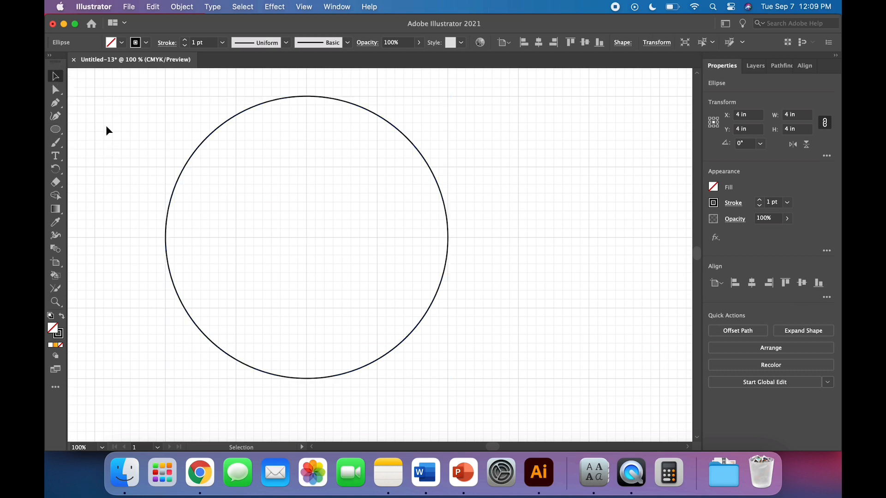
click(146, 43)
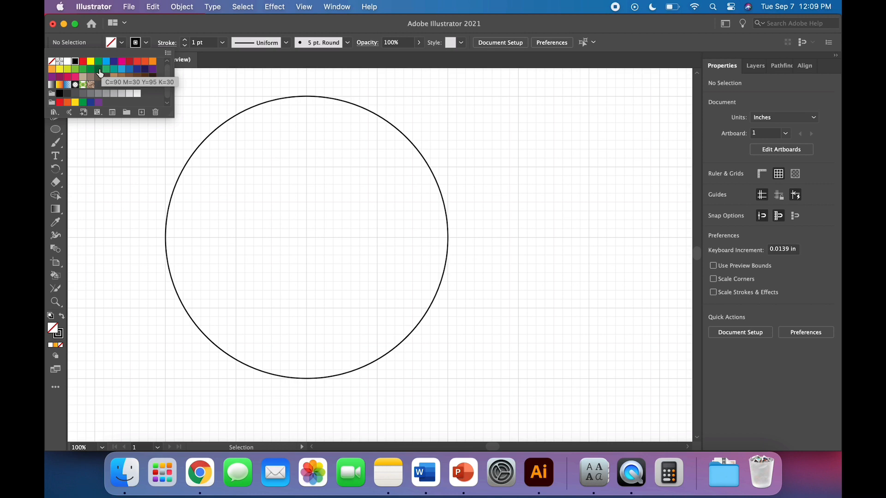
click(99, 72)
click(149, 41)
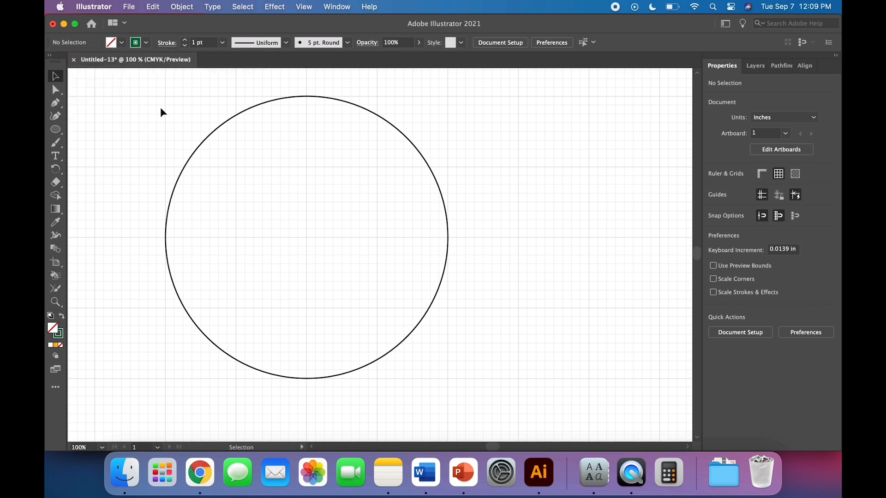
Step: Draw a 4 in vertical line through the circle's centre from its top point to its bottom point, then deselect it
click(56, 130)
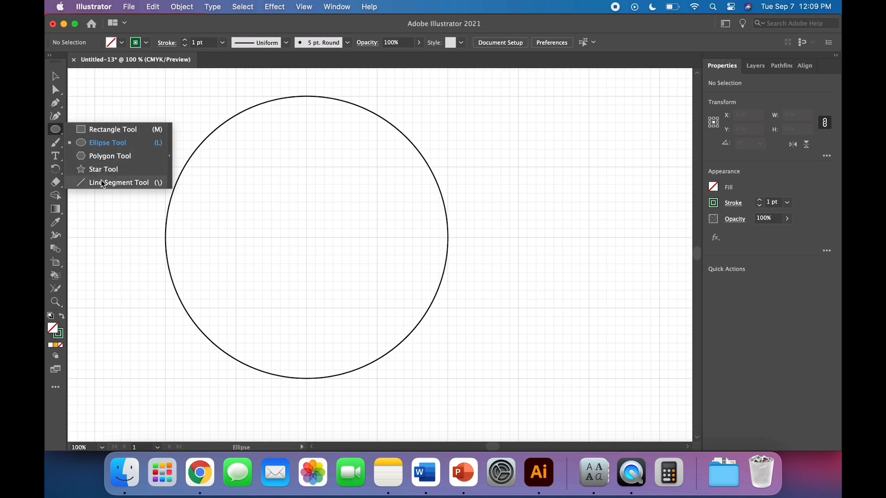
click(101, 180)
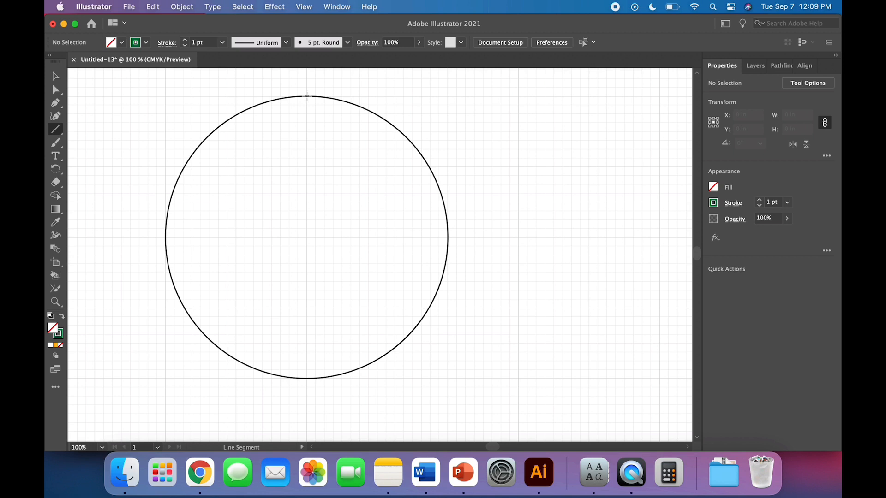
drag(307, 97, 306, 379)
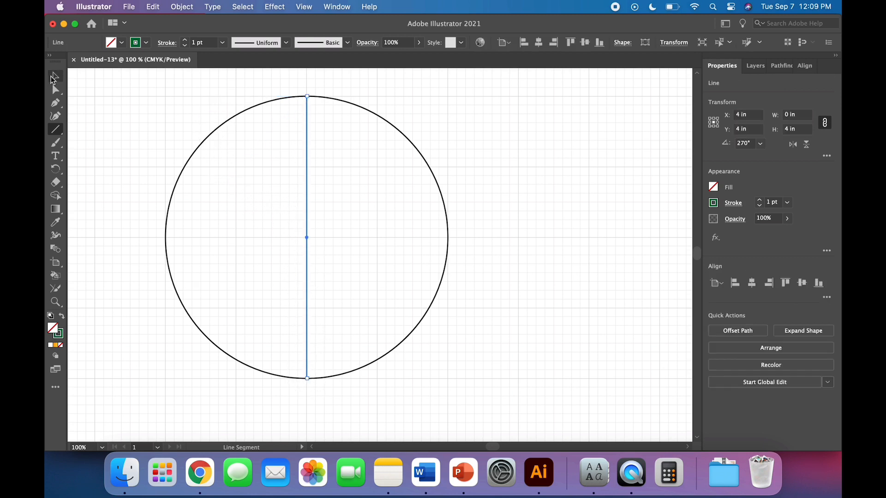
click(55, 76)
click(127, 132)
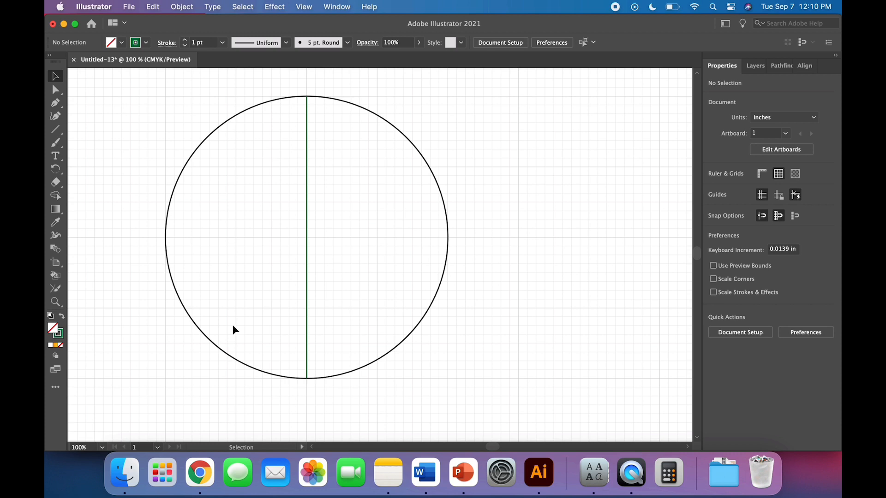
Step: Turn off Snap to Grid while keeping the grid displayed
click(304, 7)
scroll(318, 425, down, 3)
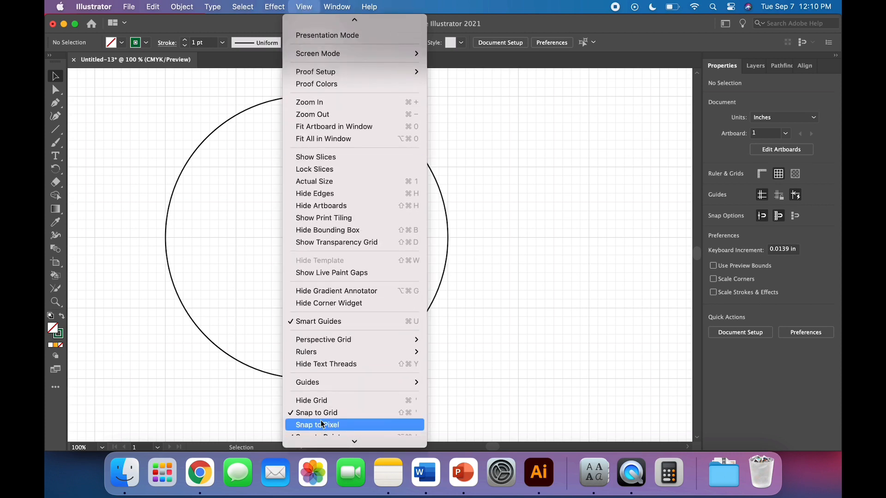
click(322, 414)
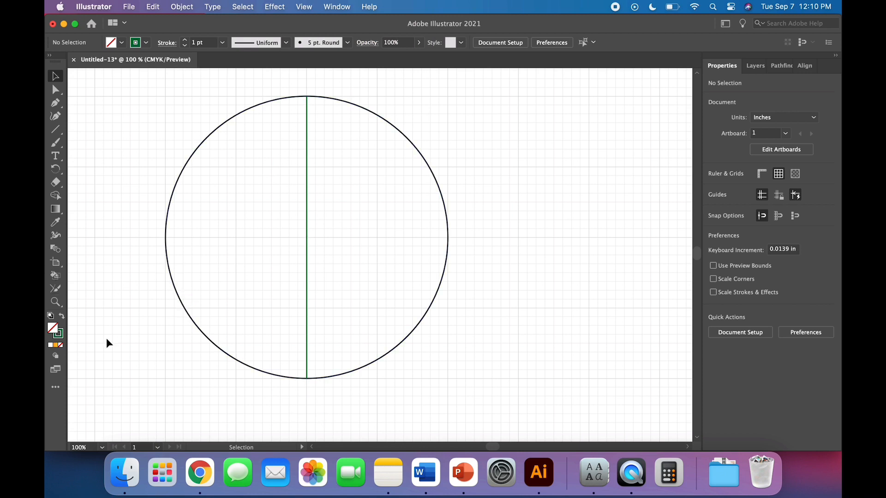
Step: Draw a diagonal green line at 225° from the circle's top point to its leftmost point and deselect it
click(55, 130)
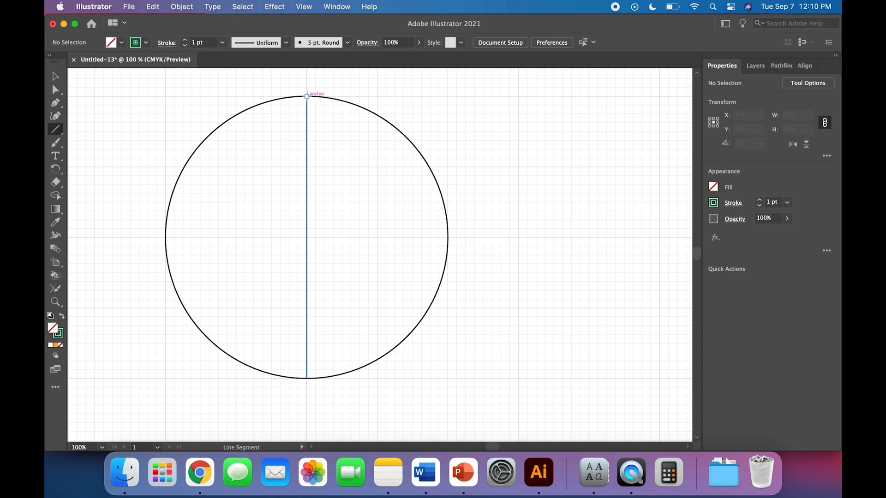
drag(307, 96, 178, 249)
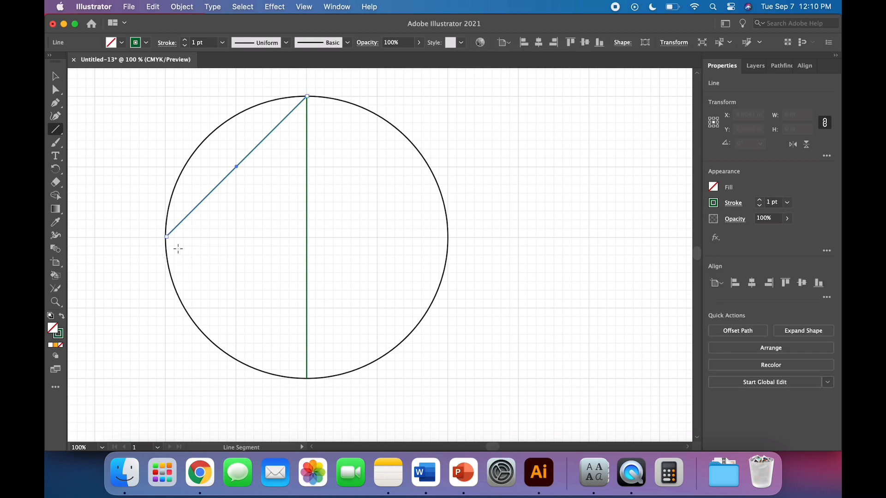
key(v)
click(131, 222)
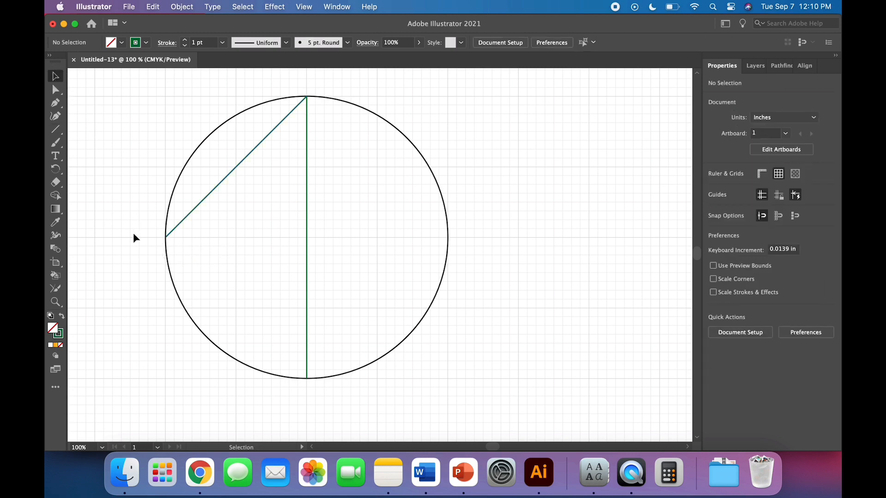
Step: Extend the diagonal line's lower end so it meets the circle exactly at its leftmost point
scroll(134, 237, up, 3)
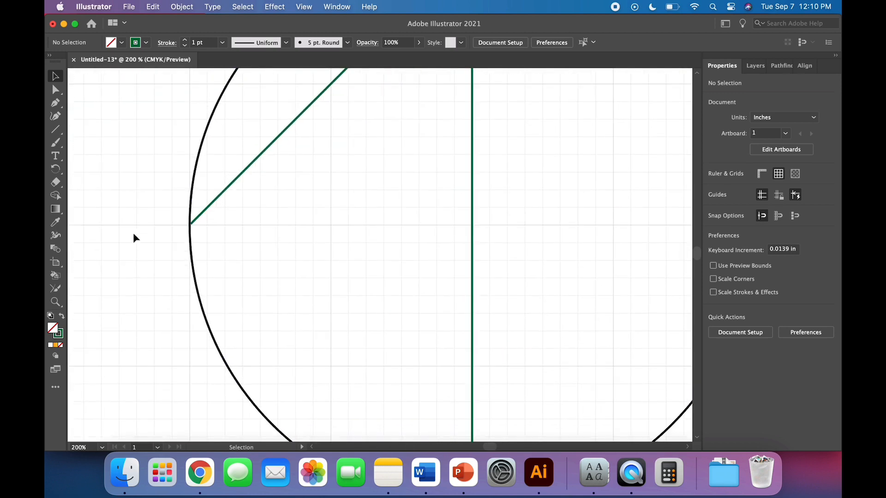
scroll(133, 237, up, 2)
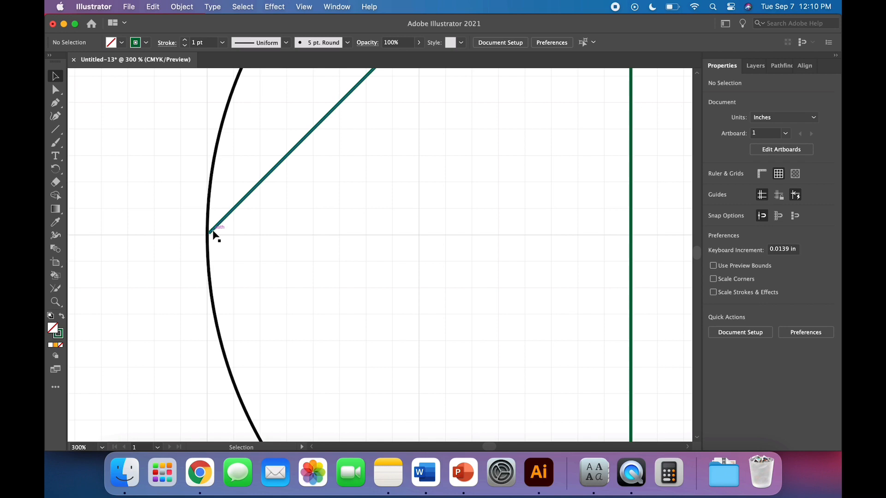
key(super+equal)
key(v)
scroll(213, 230, left, 5)
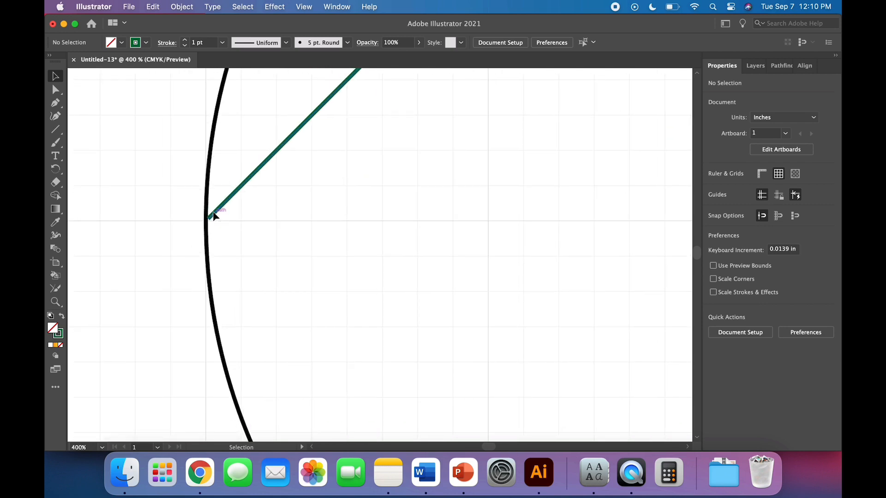
click(209, 219)
key(super+equal)
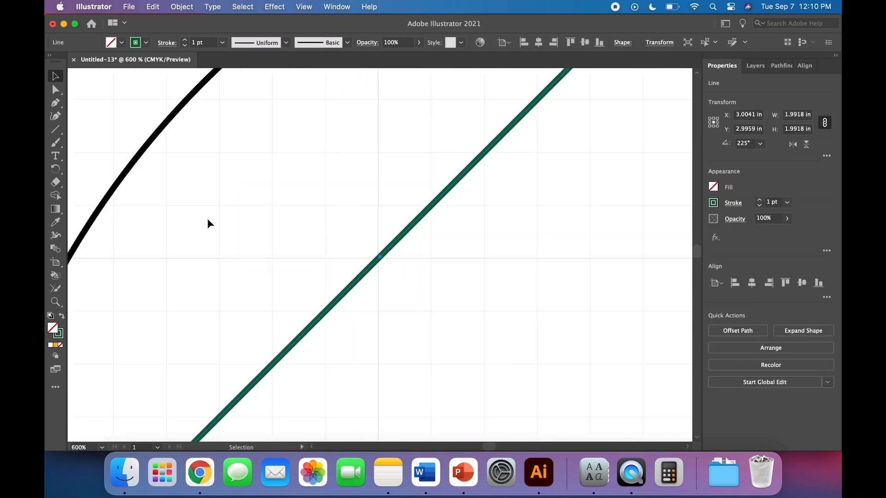
scroll(209, 223, left, 3)
scroll(207, 224, down, 5)
scroll(207, 224, left, 3)
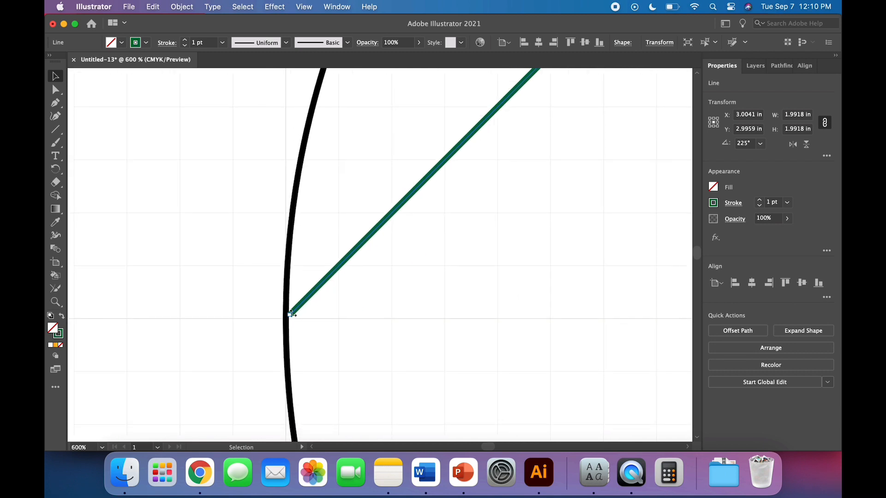
drag(289, 315, 284, 323)
click(273, 332)
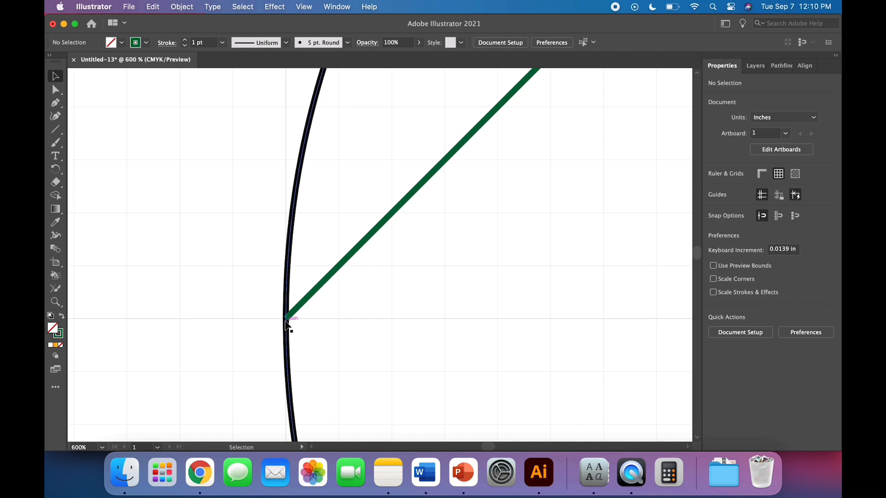
key(super+minus)
key(super+minus)
key(super+minus)
key(super+minus)
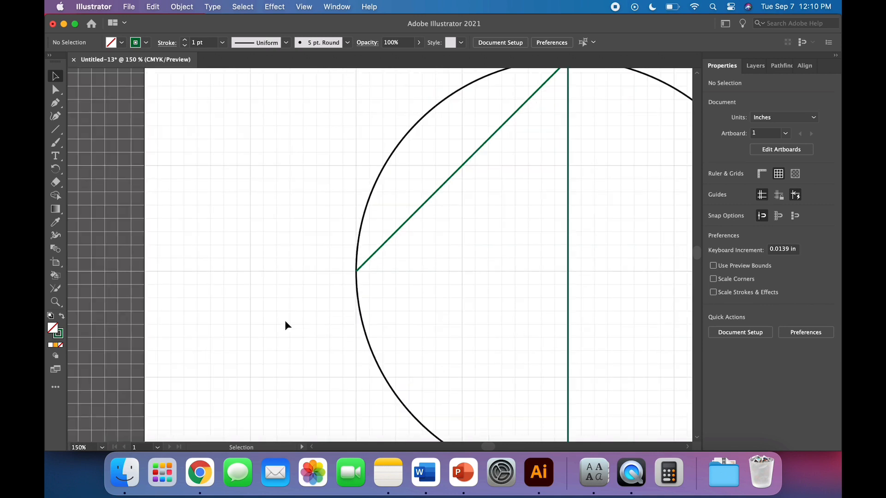
scroll(285, 322, right, 3)
scroll(284, 320, down, 2)
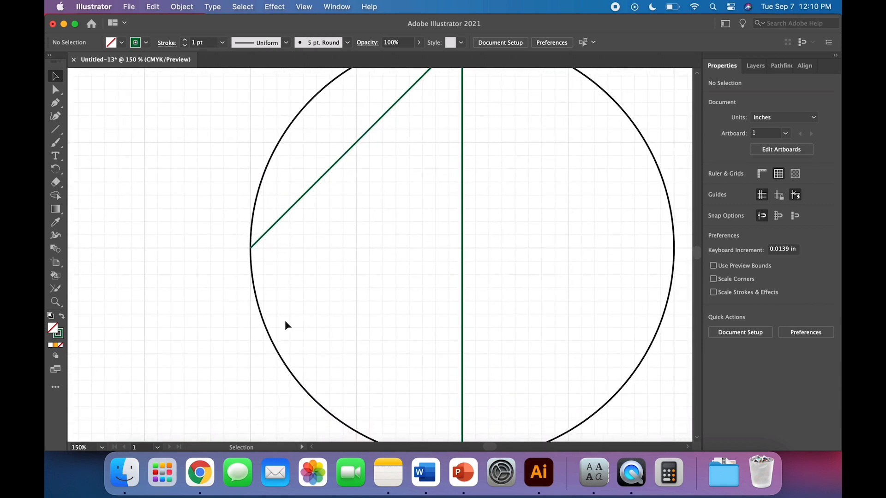
Step: Draw a 225° line from the vertical line, 1 in below its top, to the circle, about 1.82 in wide and high, then deselect it
key(super+minus)
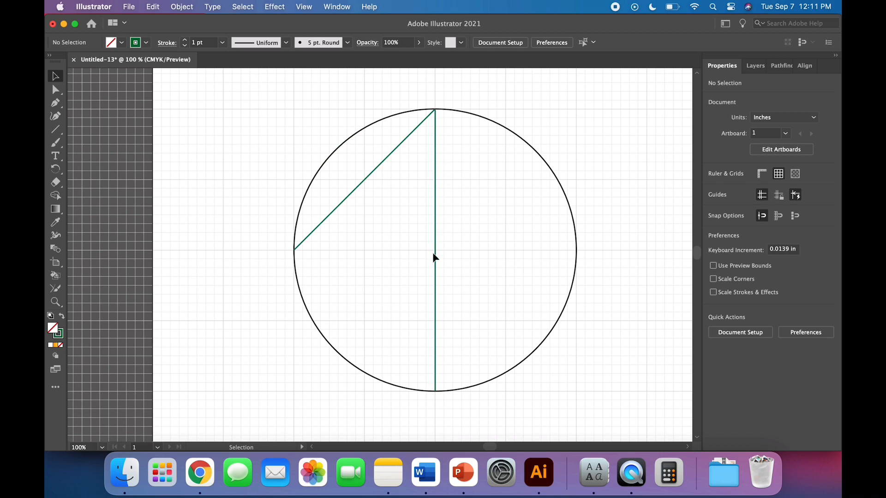
click(55, 129)
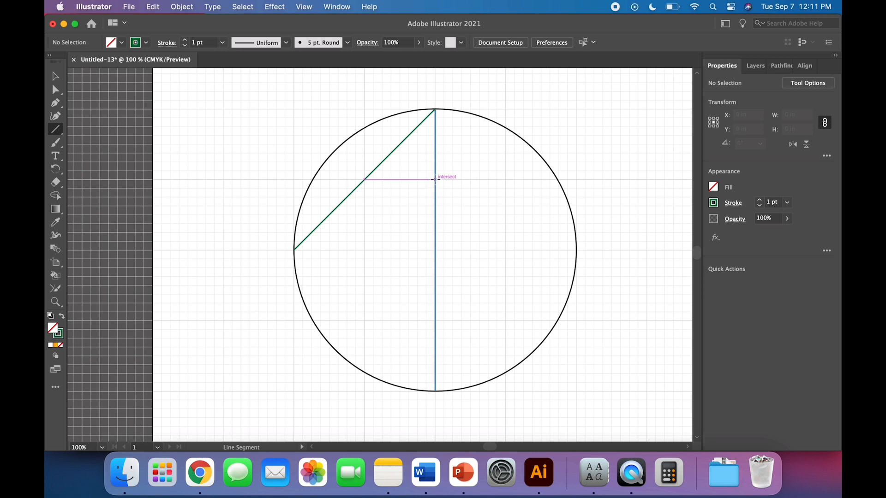
drag(435, 179, 324, 326)
click(55, 78)
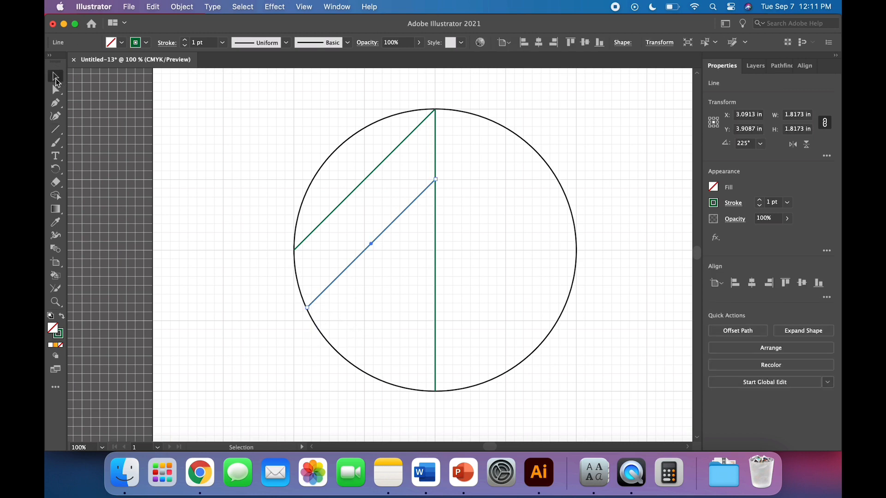
click(220, 221)
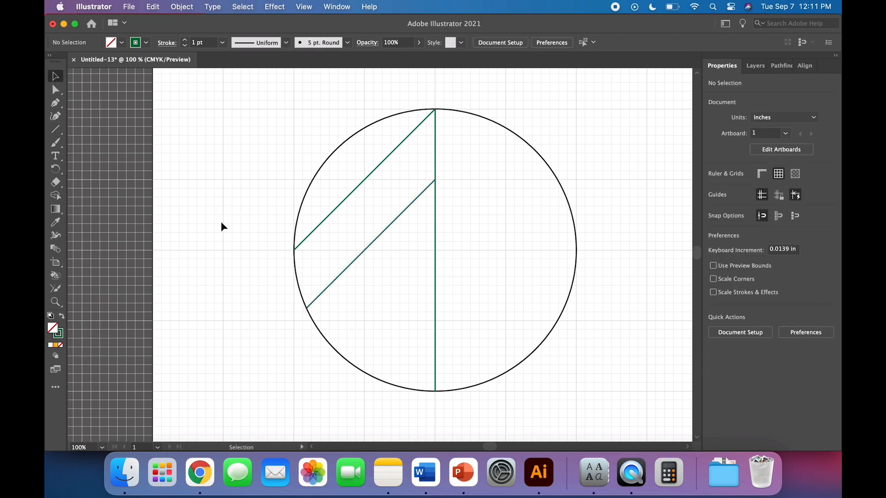
Step: Draw a 225° line from the circle's centre to the circumference, about 1.41 in wide and high, then deselect it
click(56, 129)
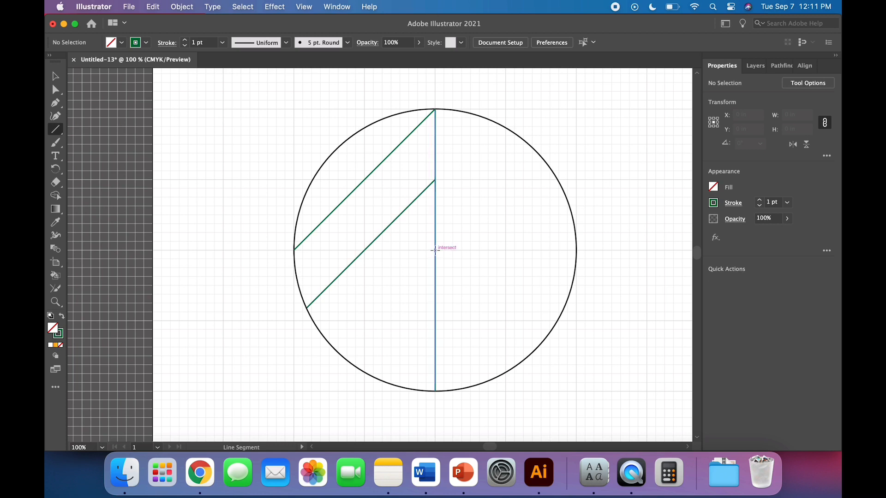
drag(434, 250, 337, 353)
click(56, 76)
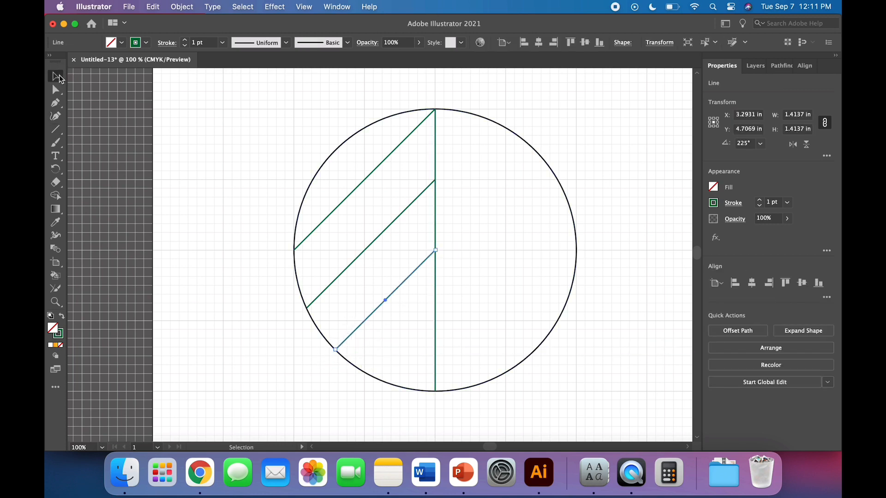
click(216, 223)
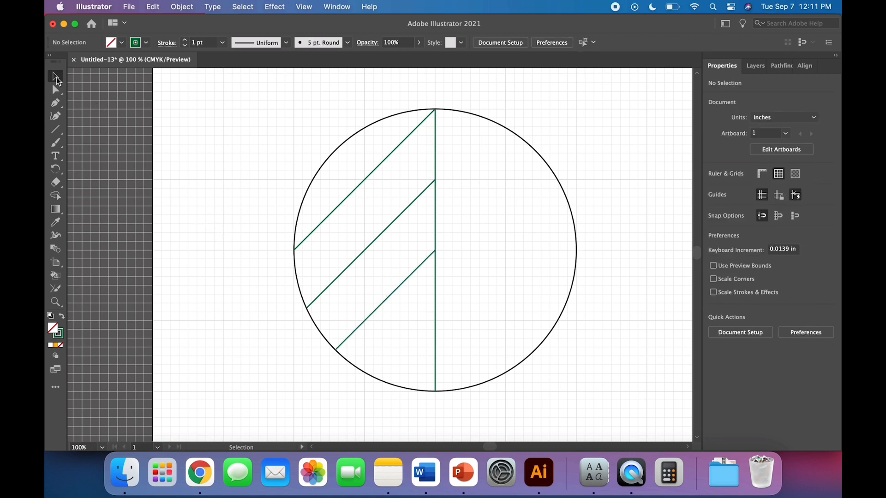
Step: Draw a 225° line from the vertical line, 1 in below the centre, to the circle, about 0.82 in wide and high, then deselect it
click(55, 129)
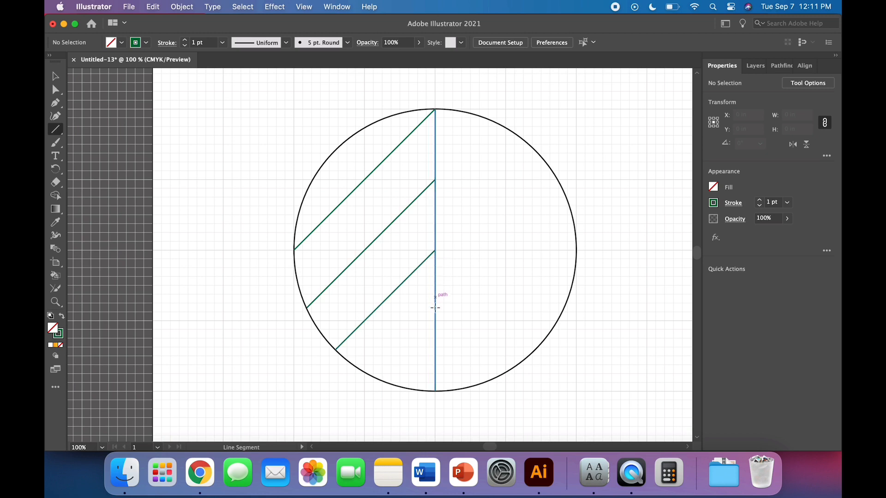
drag(435, 320, 384, 385)
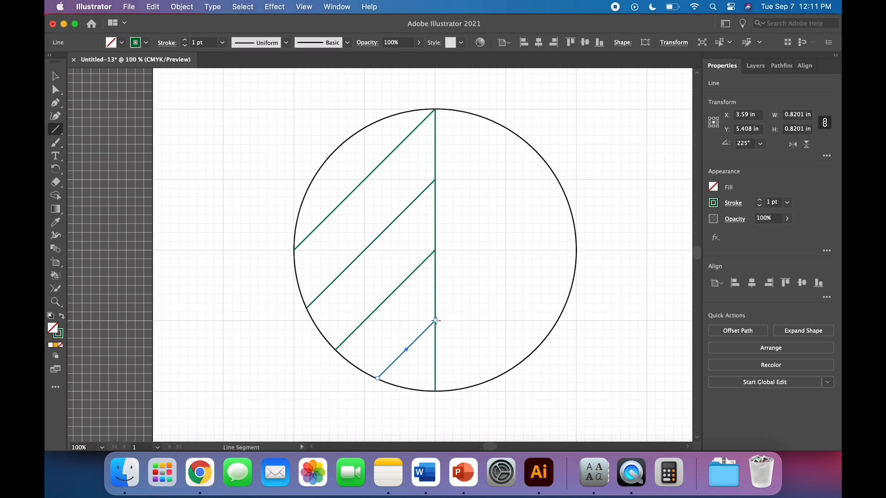
drag(436, 323, 477, 364)
key(super+z)
click(55, 77)
click(249, 205)
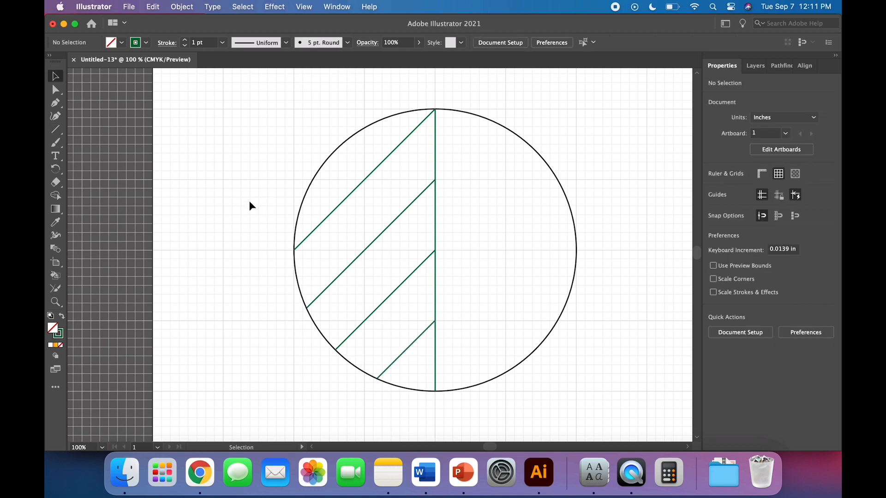
Step: Extend the second diagonal's lower end so it meets the circle exactly, then deselect the line
click(55, 129)
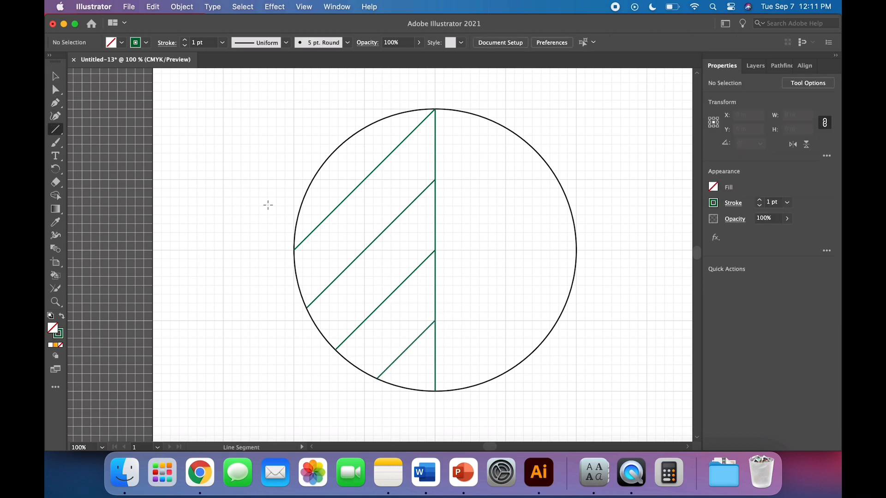
click(55, 76)
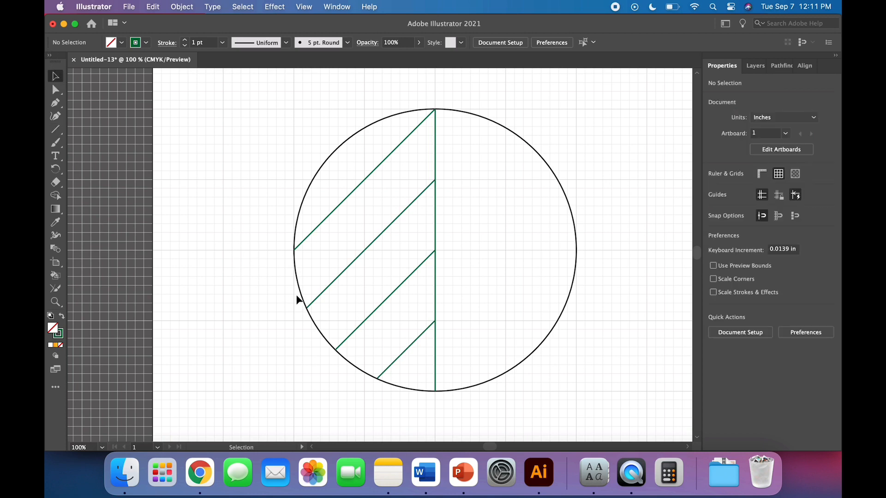
key(super+equal)
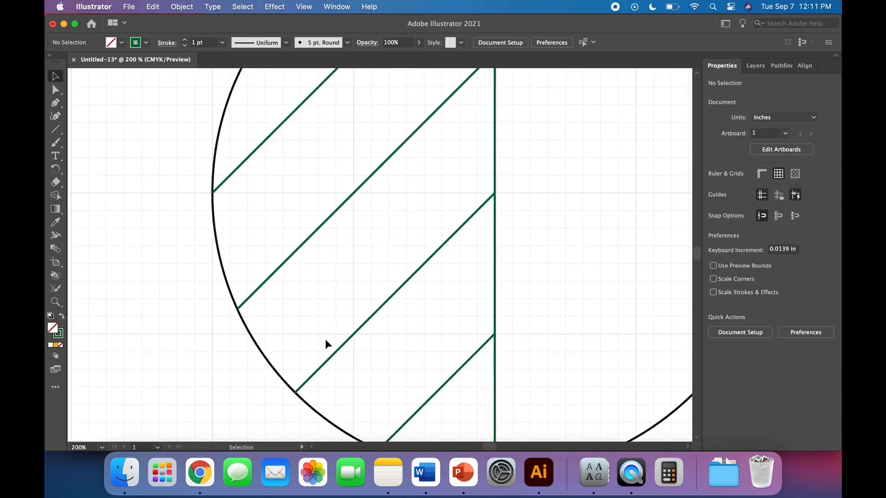
scroll(261, 332, down, 3)
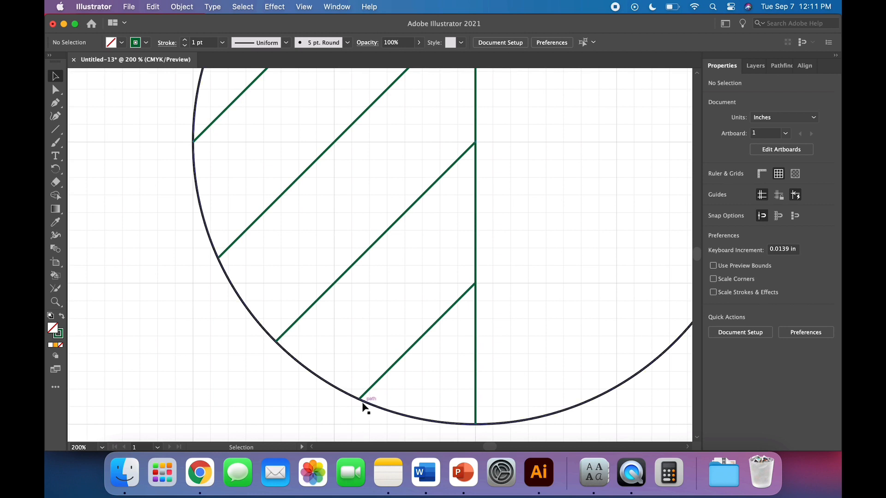
click(221, 257)
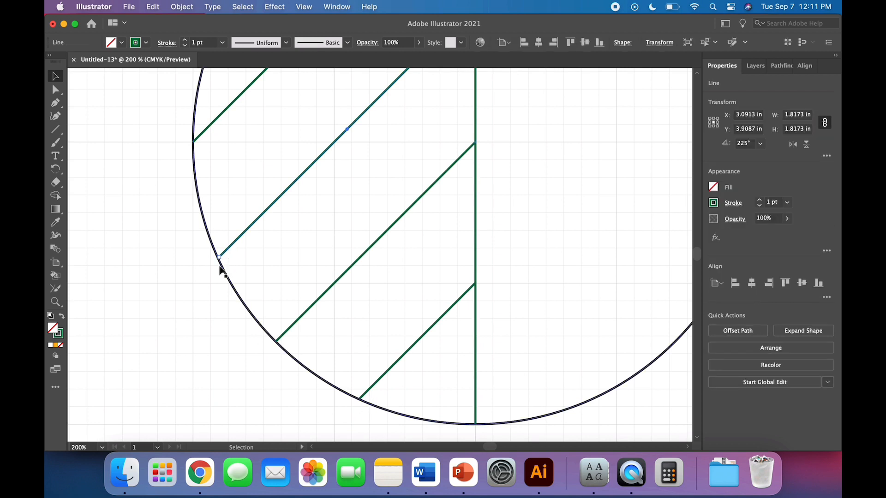
scroll(164, 311, left, 3)
scroll(164, 312, down, 1)
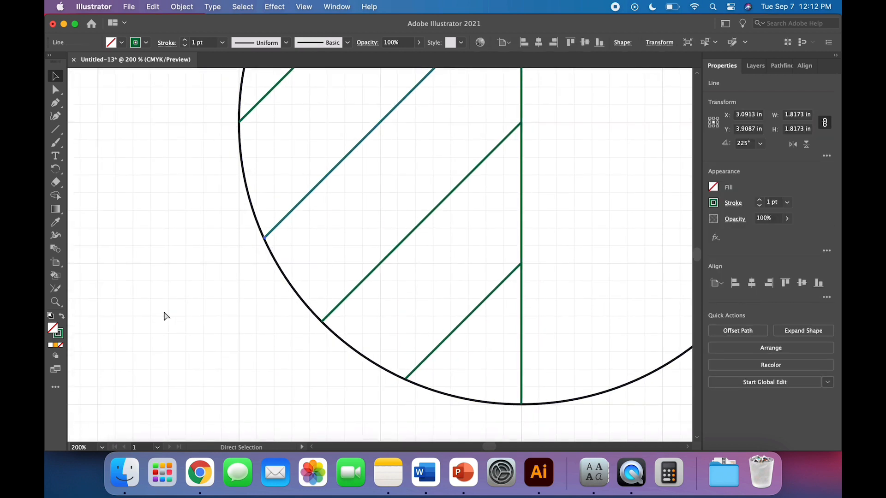
key(super+plus)
key(super+plus)
scroll(164, 312, down, 8)
scroll(164, 313, left, 6)
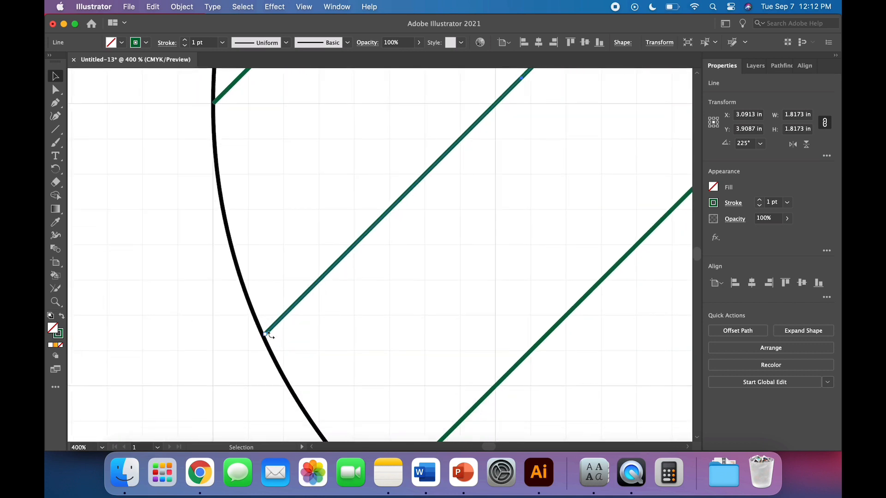
drag(263, 333, 262, 338)
click(247, 363)
Step: Select all four diagonal lines and paste a copy of them
key(super+minus)
key(super+minus)
key(super+minus)
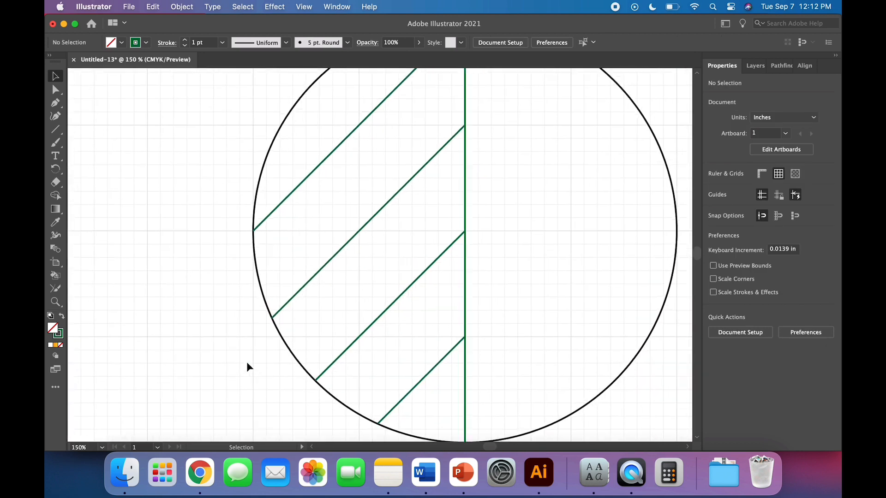
key(super+minus)
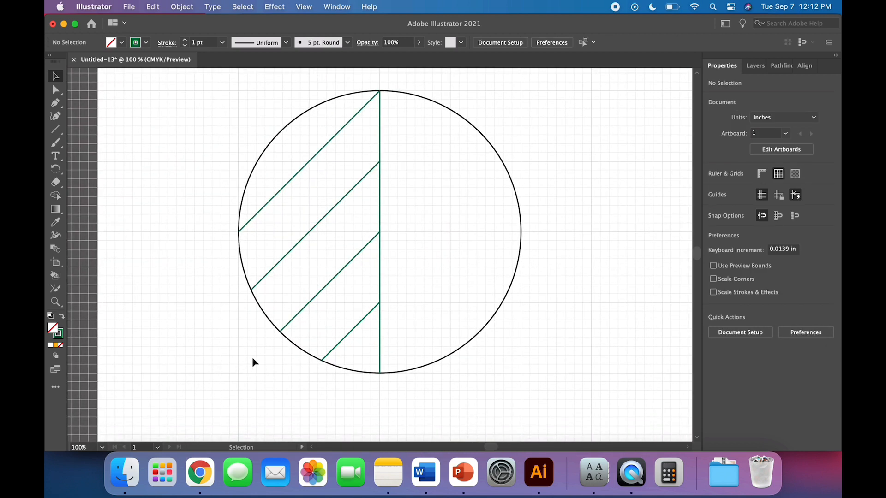
click(302, 163)
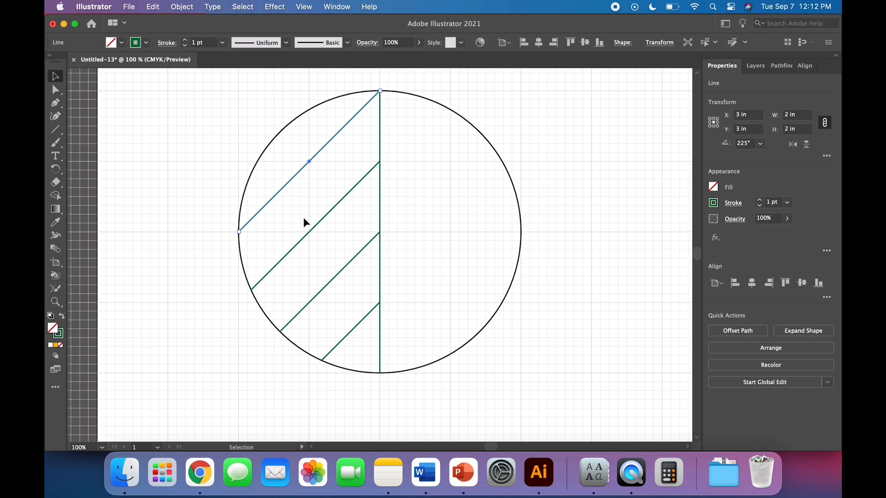
shift+click(310, 231)
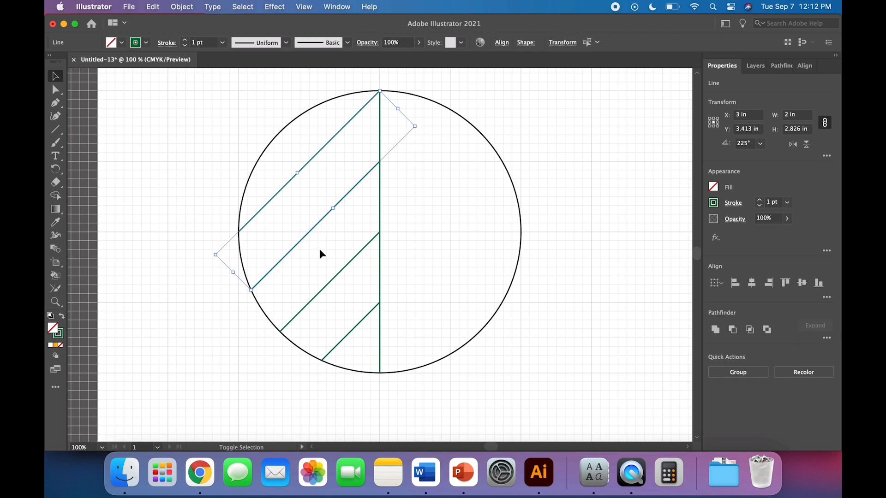
shift+click(328, 281)
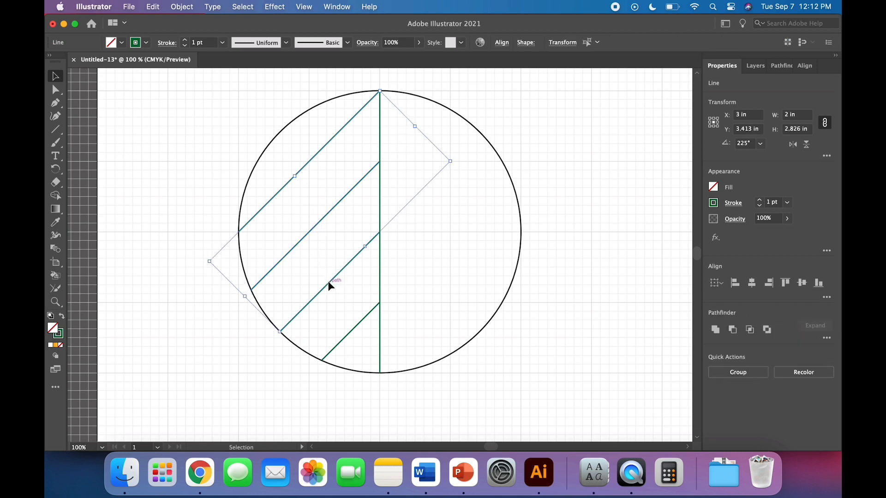
shift+click(348, 336)
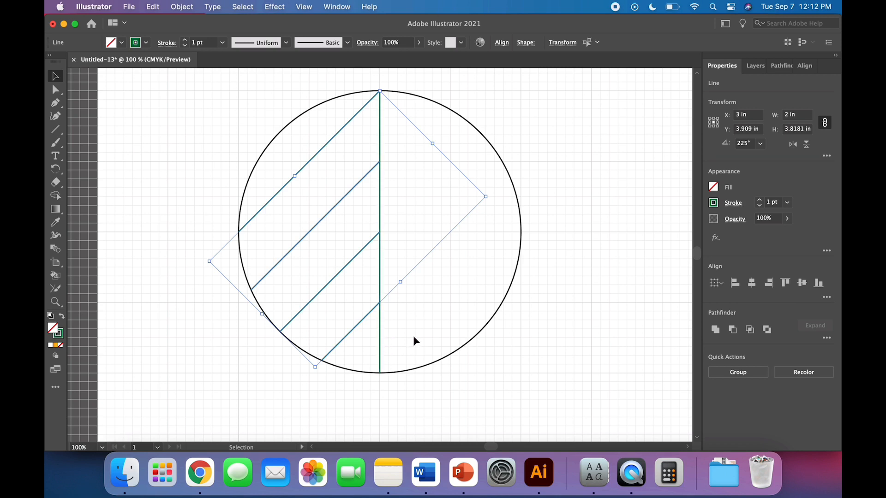
key(a)
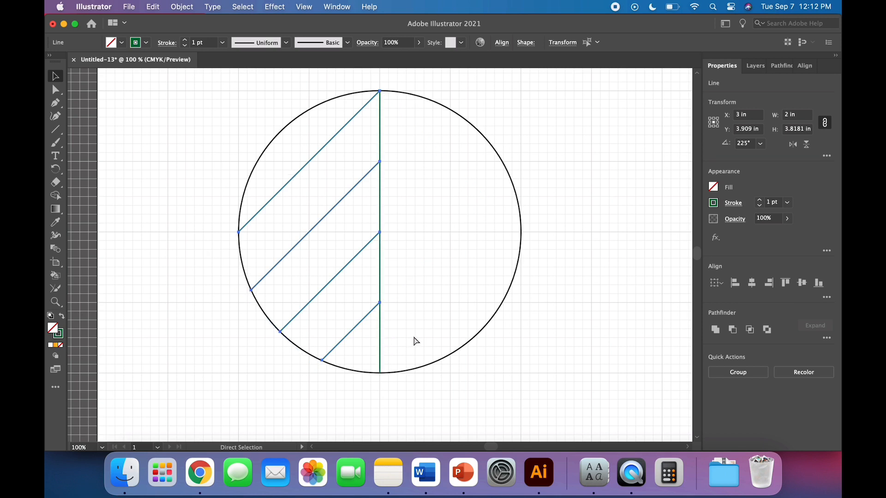
key(v)
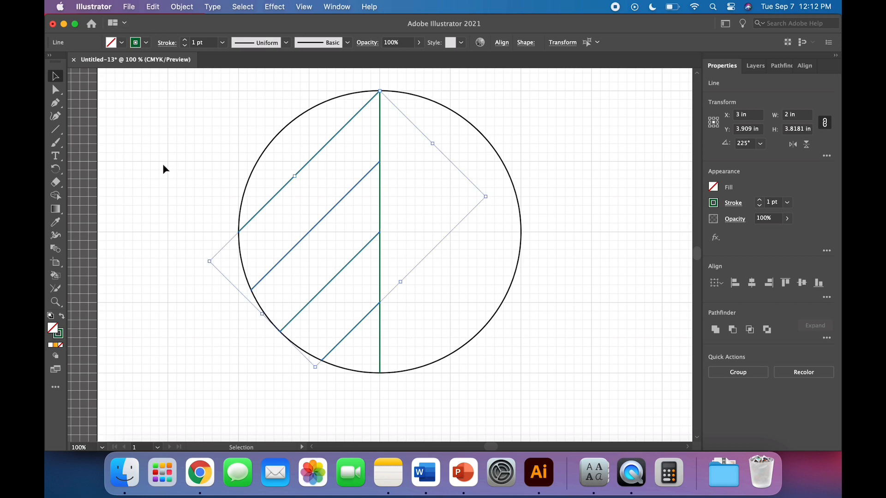
key(super+c)
key(super+v)
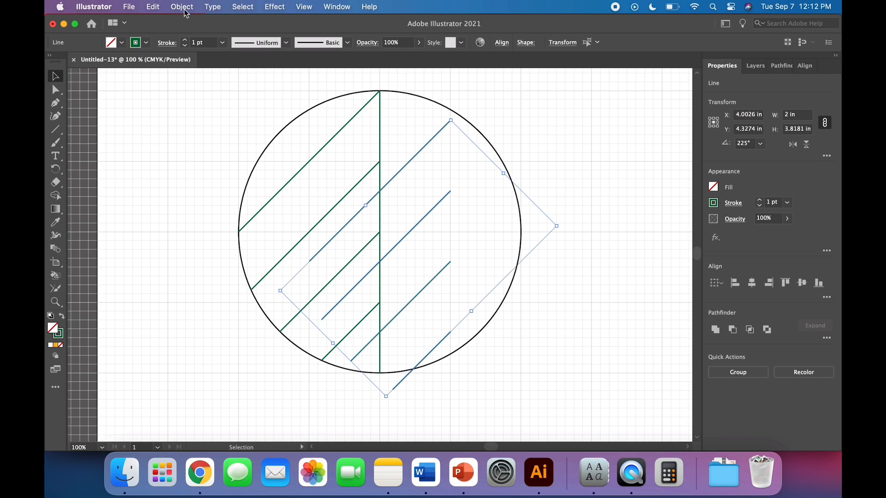
Step: Flip the four pasted lines horizontally so they slope at 315°
click(148, 6)
click(151, 6)
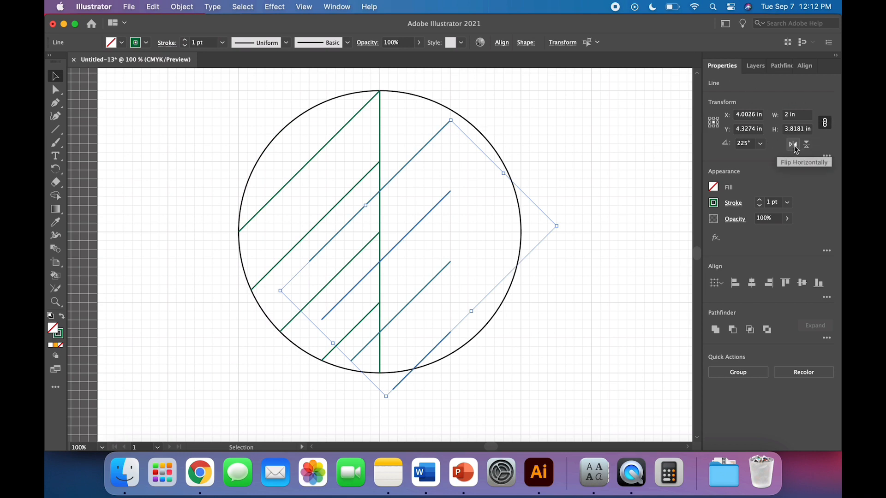
click(793, 145)
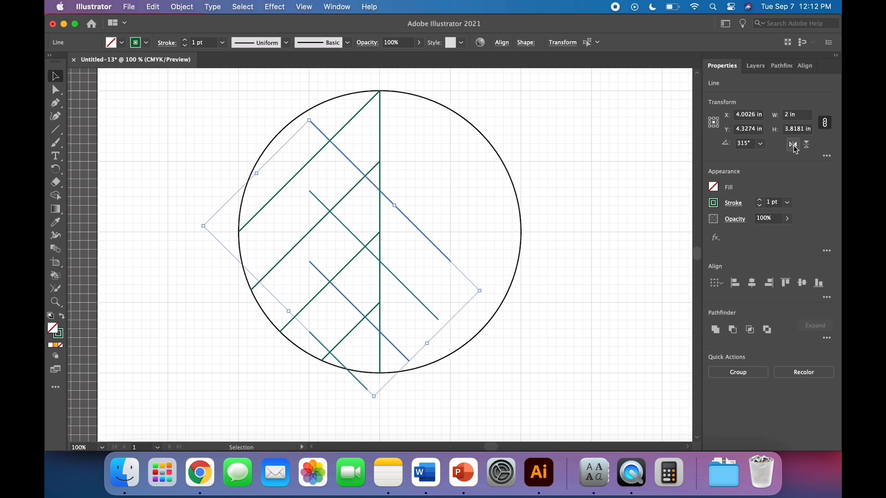
click(181, 6)
mouse_move(194, 23)
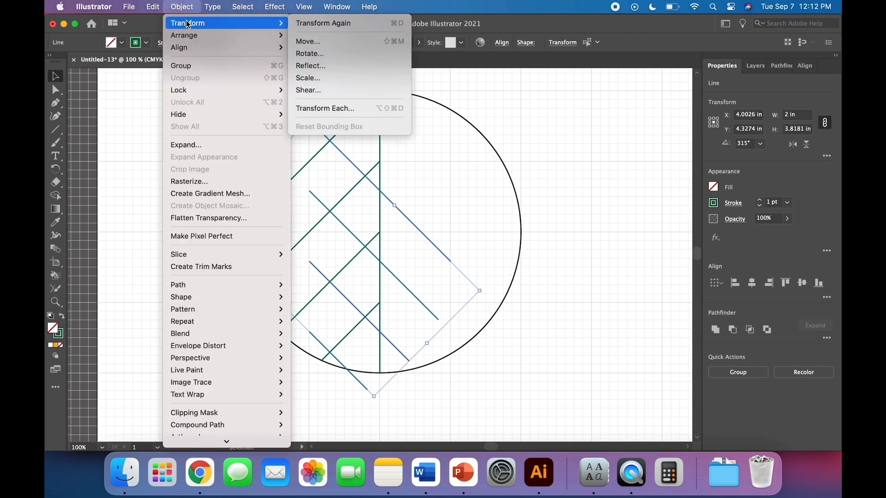
click(322, 66)
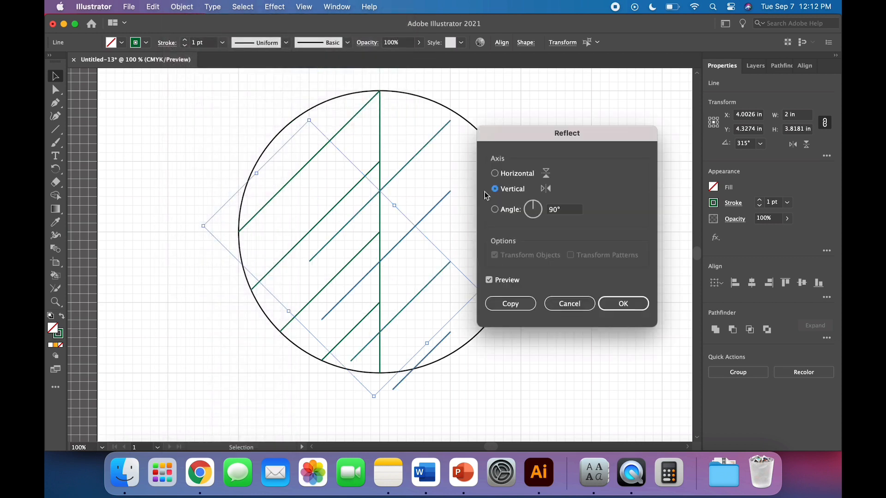
click(500, 174)
click(495, 189)
click(587, 304)
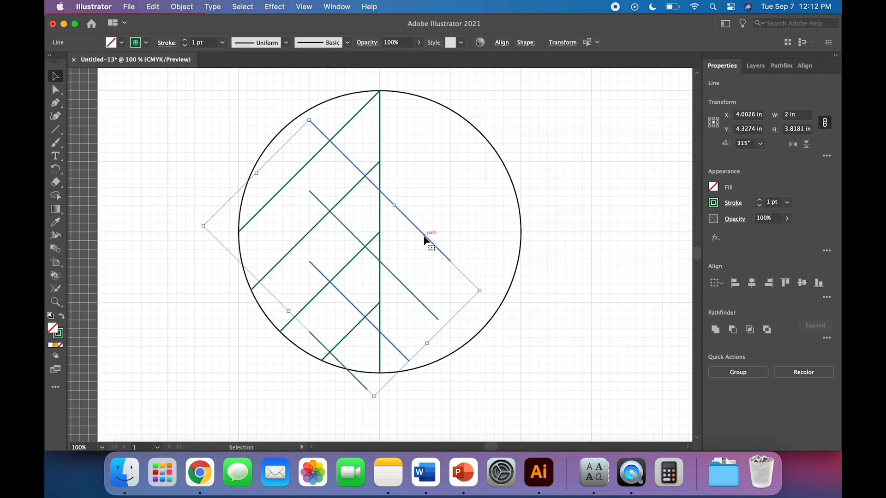
Step: Turn on Snap to Grid
click(304, 7)
mouse_move(364, 441)
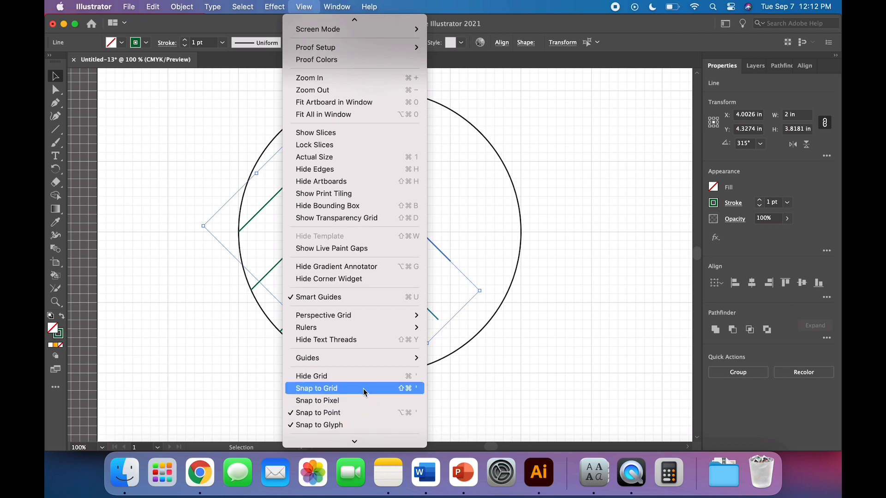
click(364, 388)
Step: Nudge the flipped lines to X 5 in, Y 3.909 in, so their upper ends meet the originals on the vertical line
key(Up)
key(Up)
key(Up)
key(Up)
key(Up)
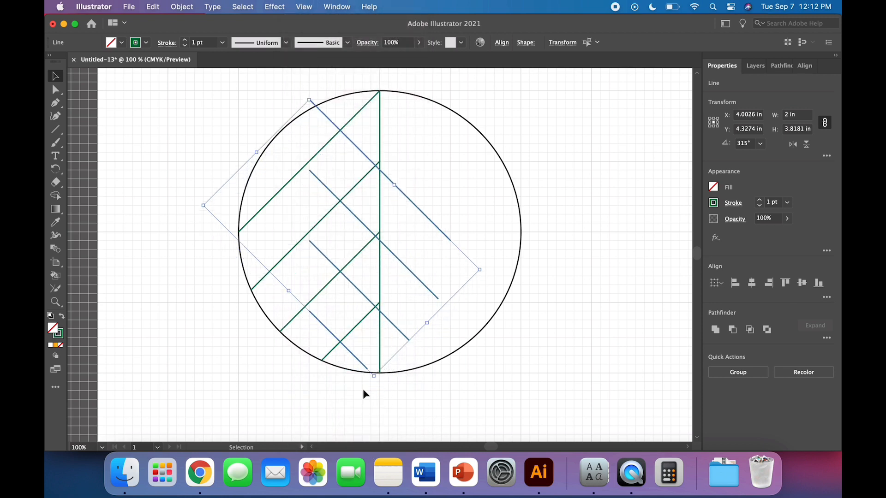
key(Right)
key(Right)
key(Right)
key(Right)
key(Right)
key(Right)
key(Right)
key(Right)
key(Right)
key(Right)
key(Right)
key(Right)
key(Right)
key(Right)
key(Right)
key(Right)
key(Right)
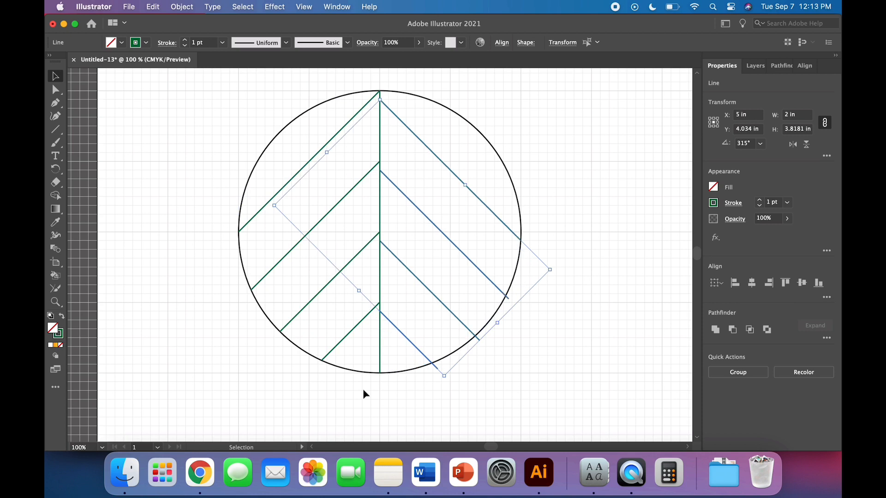
key(Up)
key(Up)
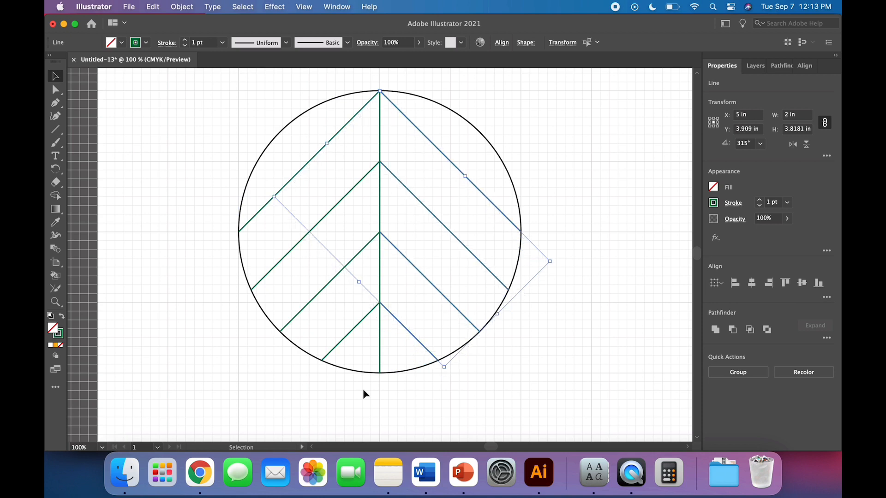
Step: Select the circle and all the green lines and group them into one object
click(341, 391)
scroll(470, 395, right, 5)
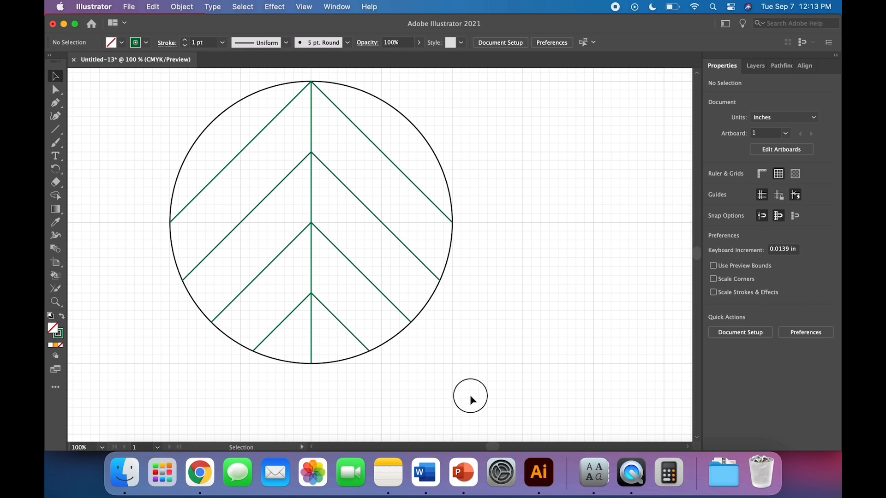
key(super+a)
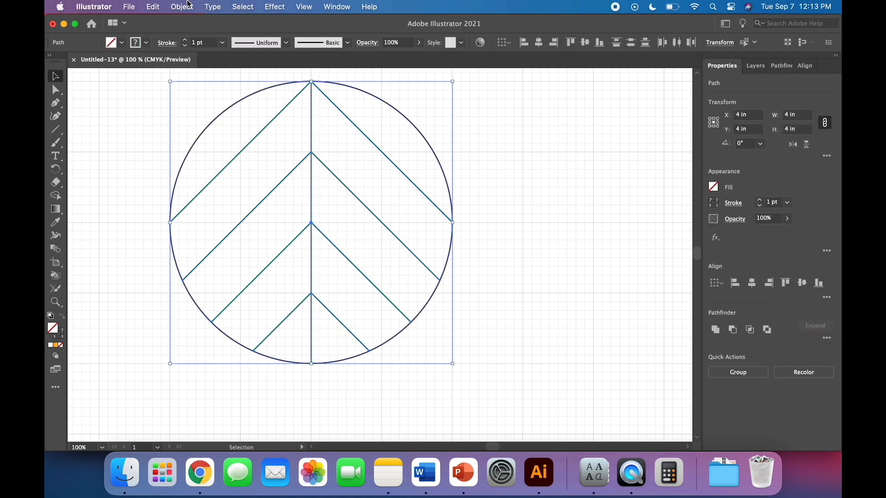
click(240, 7)
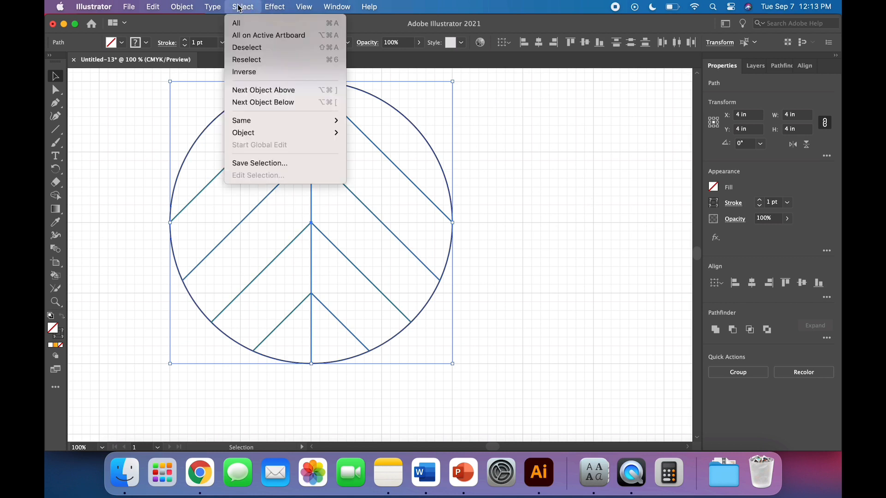
click(240, 7)
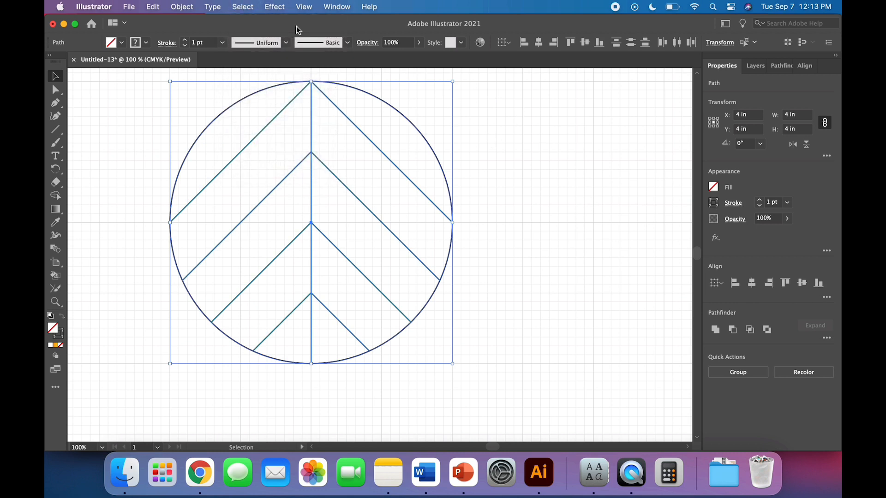
click(185, 6)
click(190, 63)
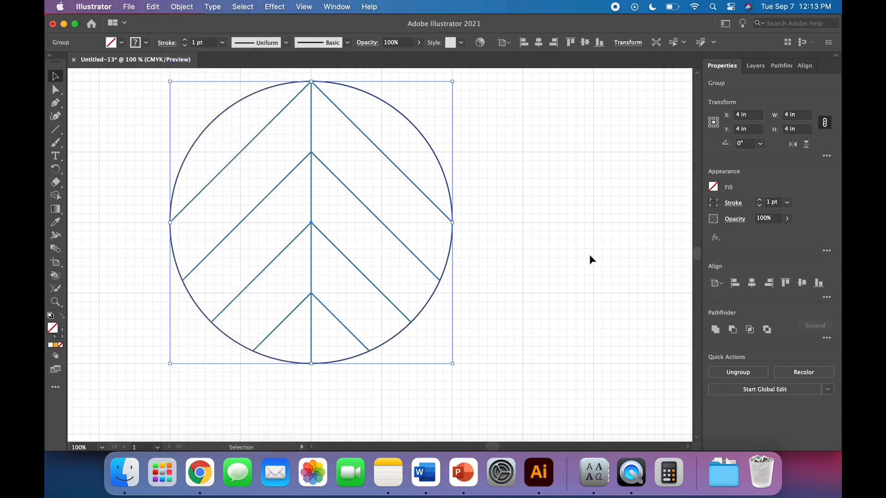
click(589, 255)
Step: Move the grouped circle figure to X 2.5 in, Y 3.625 in, near the artboard's upper-left corner
scroll(582, 263, left, 5)
scroll(581, 263, up, 2)
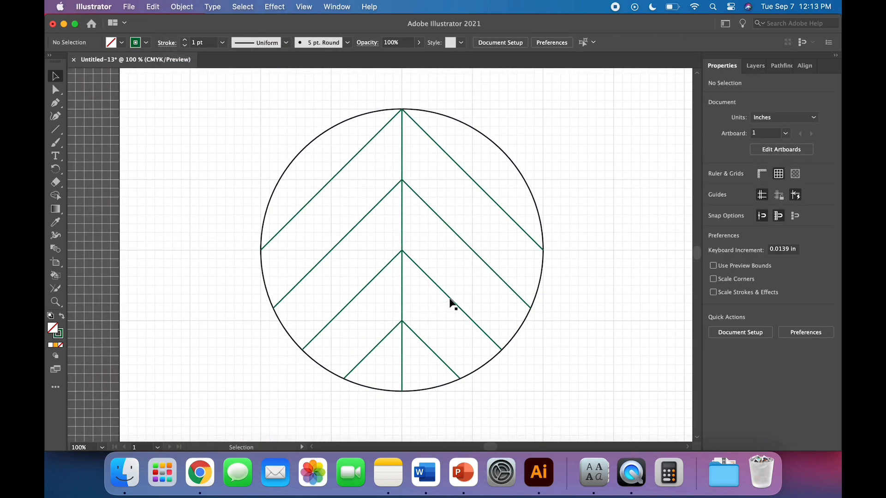
drag(450, 300, 323, 209)
scroll(347, 270, up, 5)
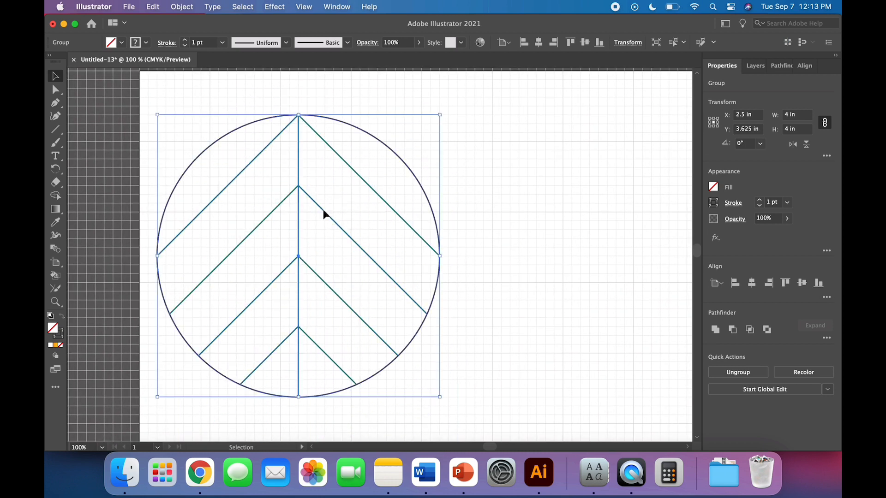
click(500, 237)
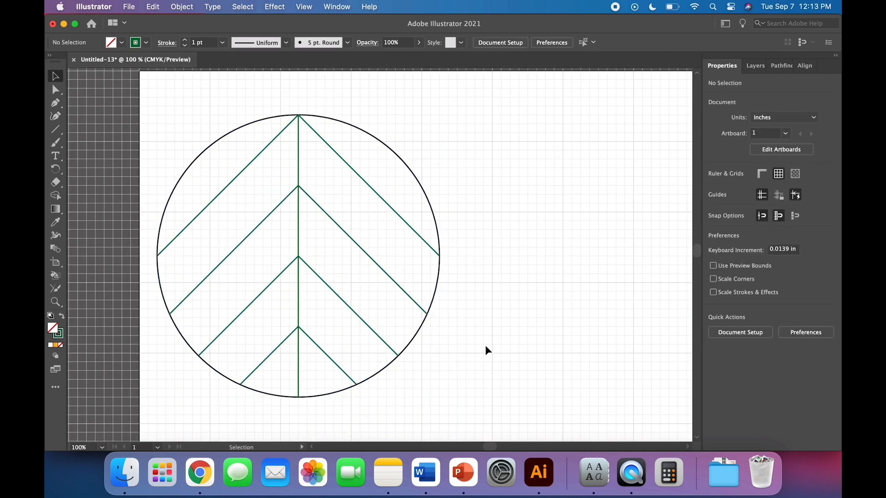
Step: Start a new point text to the right of the circle and set its font size to 80 pt
scroll(485, 345, right, 5)
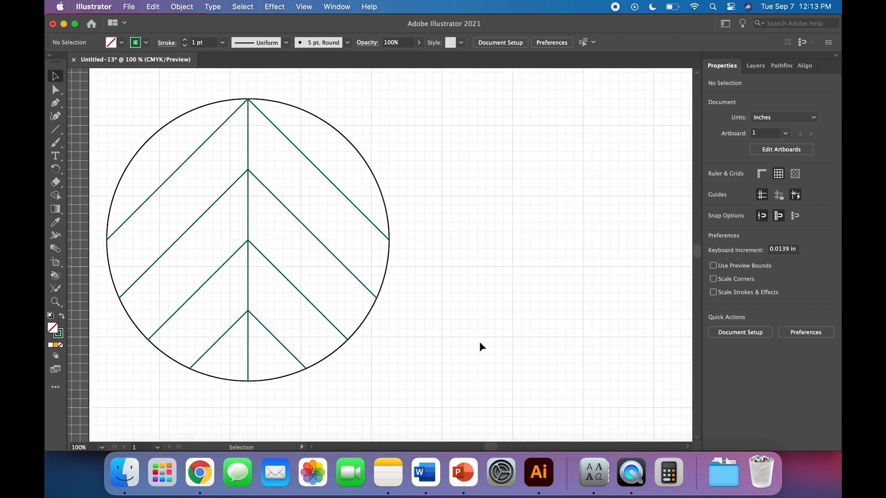
scroll(500, 220, right, 3)
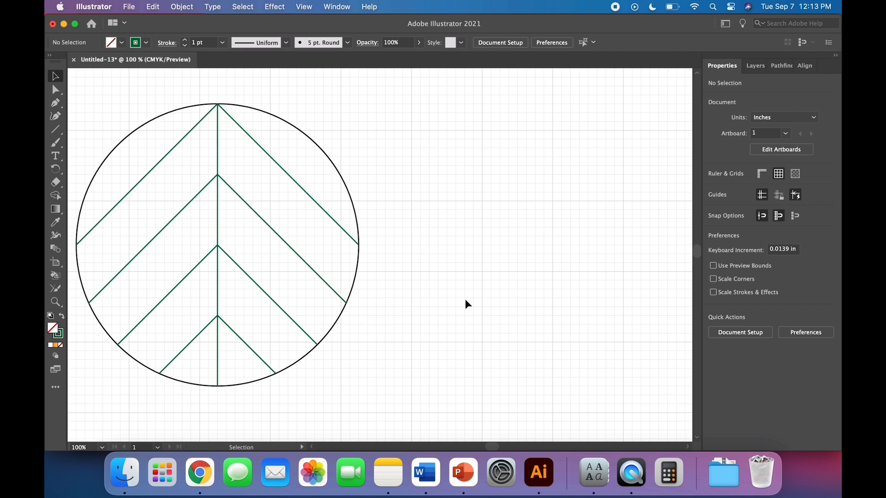
scroll(465, 301, down, 1)
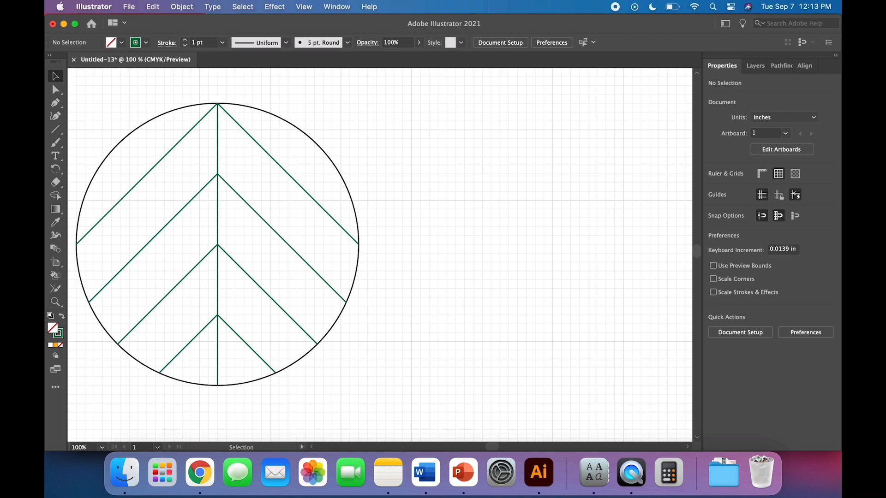
click(55, 156)
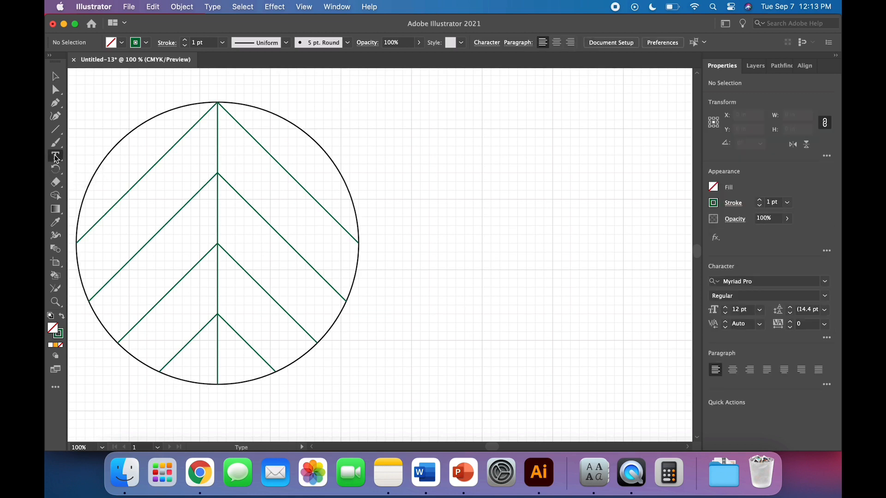
click(407, 189)
double_click(604, 45)
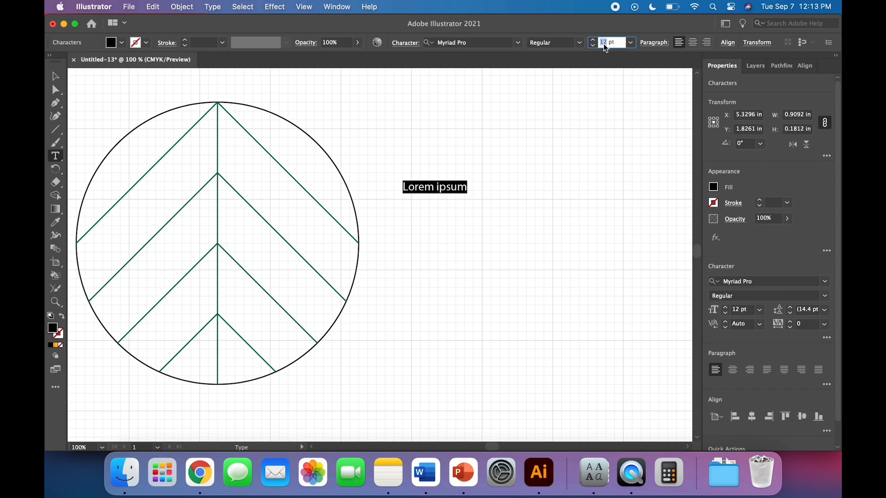
text(80)
key(Return)
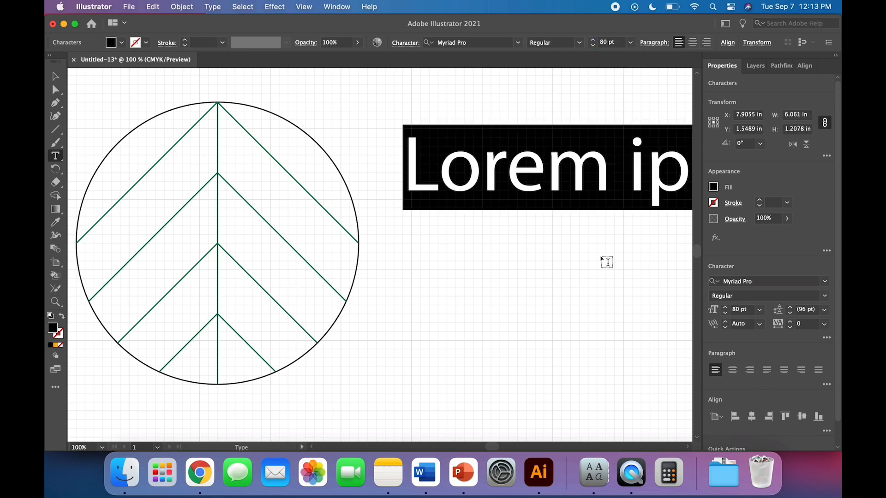
Step: Set the text's font to Glamour Absolute regular and replace the placeholder with "one"
scroll(606, 262, right, 4)
key(super+minus)
key(super+minus)
scroll(604, 260, down, 2)
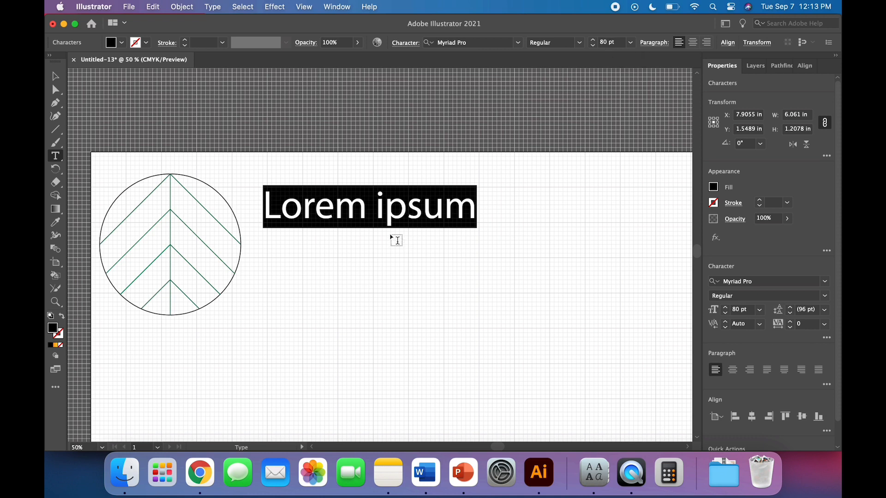
click(518, 43)
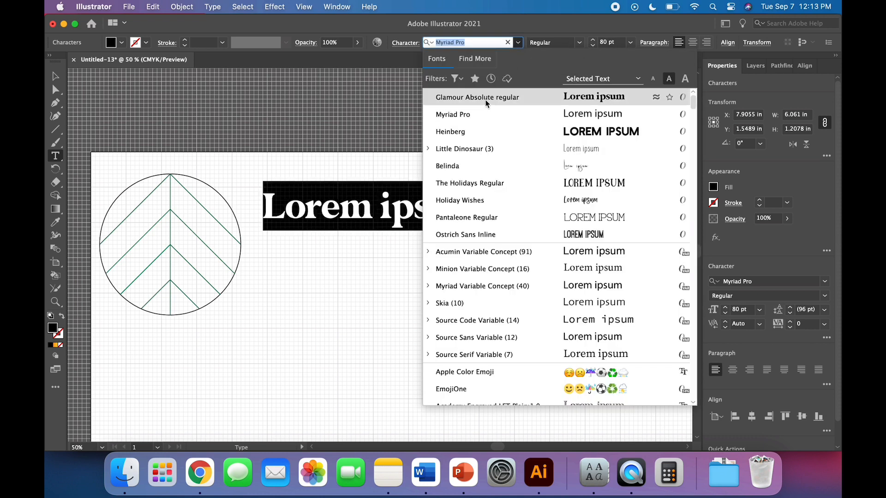
click(485, 98)
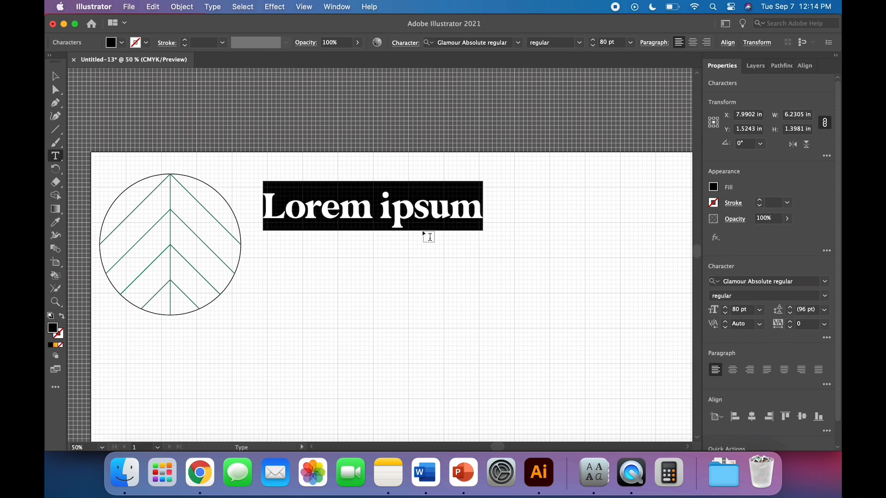
text(one)
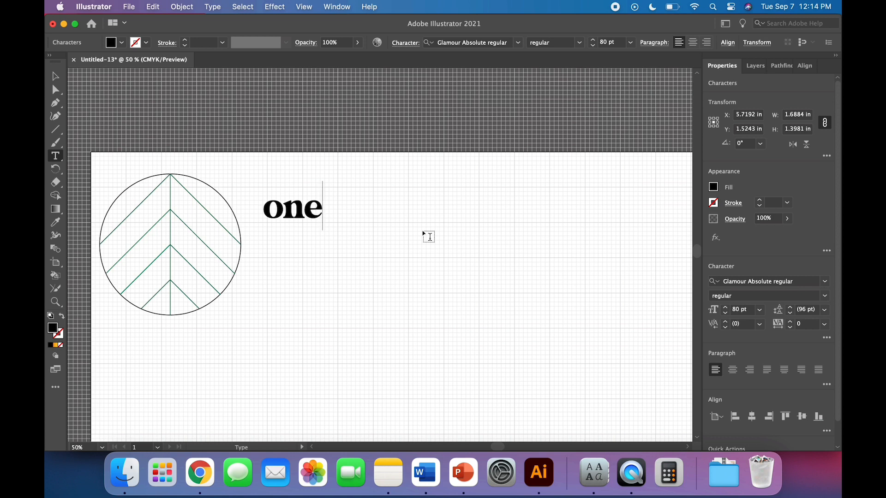
Step: Place the text cursor after the n in "one" and browse the font's glyphs for stylistic alternates of n
key(Left)
click(219, 7)
click(239, 77)
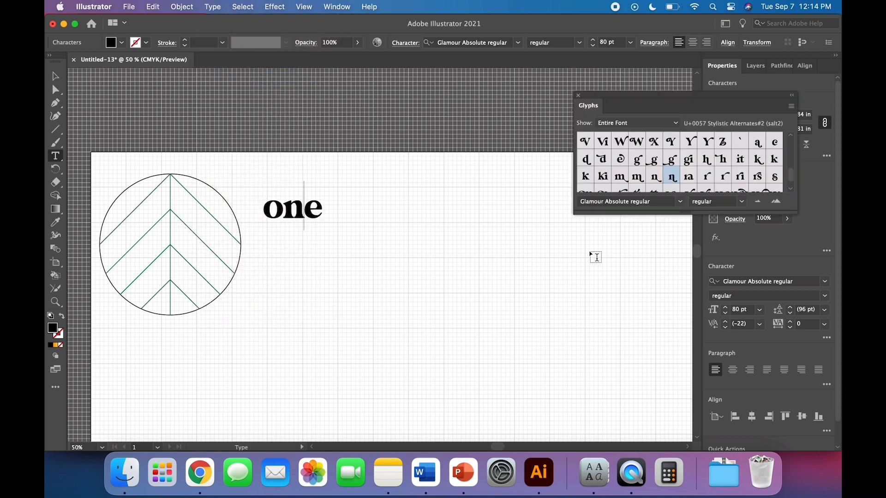
scroll(673, 157, down, 2)
scroll(674, 157, up, 6)
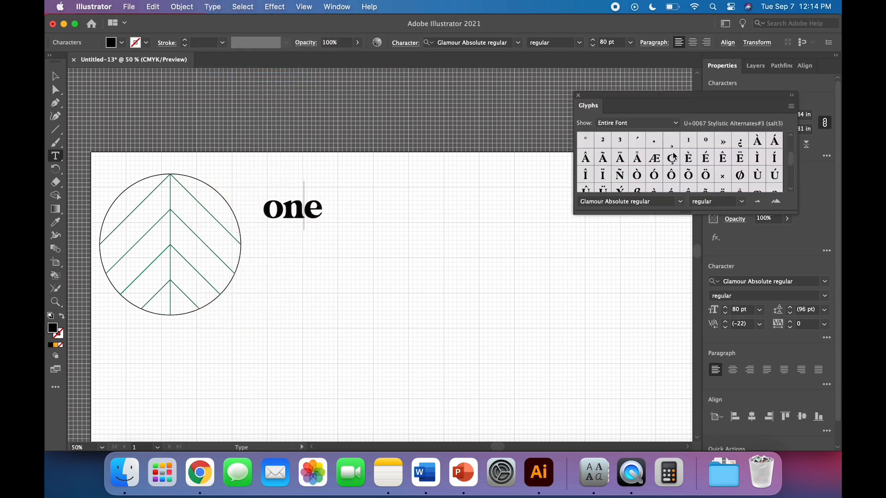
scroll(674, 156, down, 6)
scroll(673, 156, down, 8)
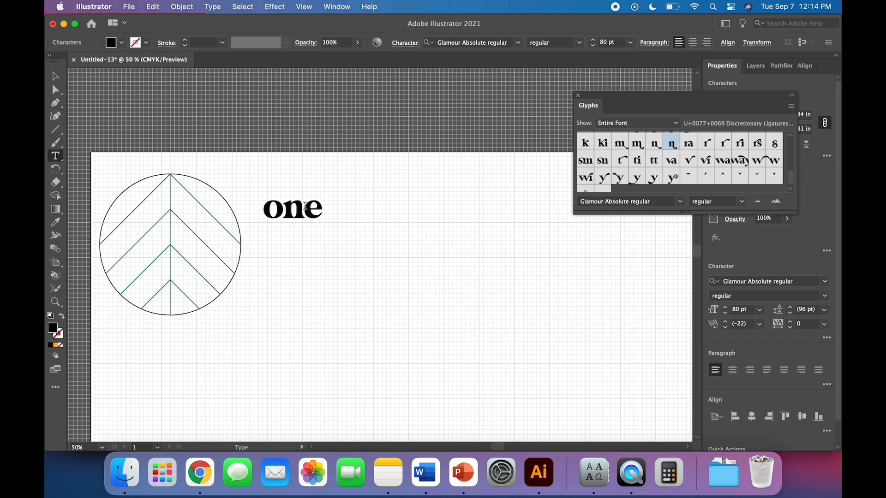
Step: Replace the n in "one" with the curled-tail Stylistic Alternates#2 glyph and deselect the text
click(55, 157)
key(BackSpace)
key(BackSpace)
text(o)
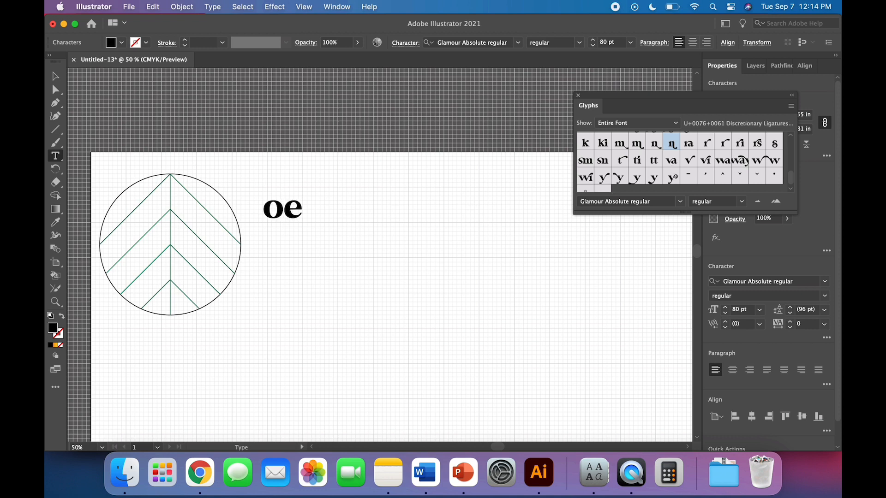
double_click(674, 147)
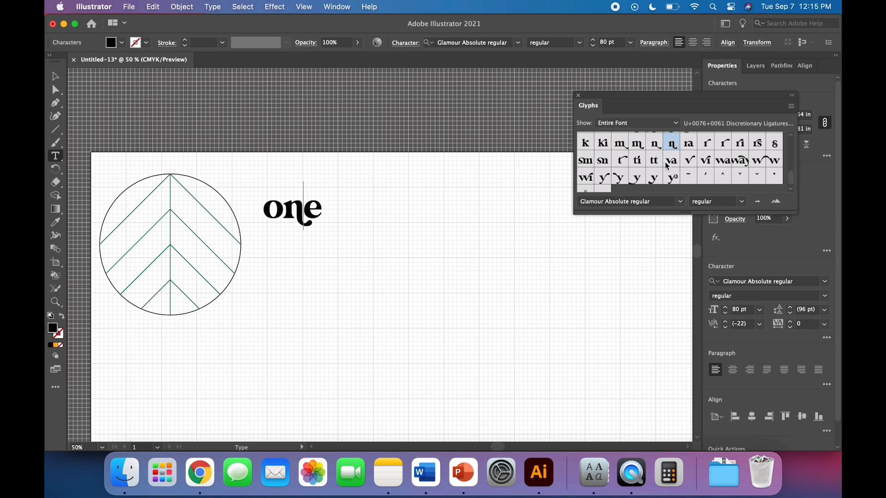
click(55, 76)
click(370, 248)
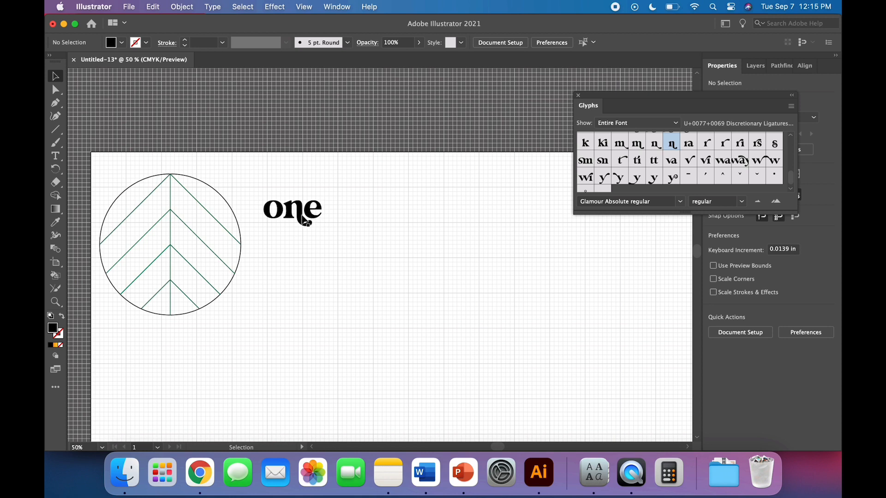
Step: Add a separate 80 pt text reading "month" below the word "one"
scroll(708, 168, up, 1)
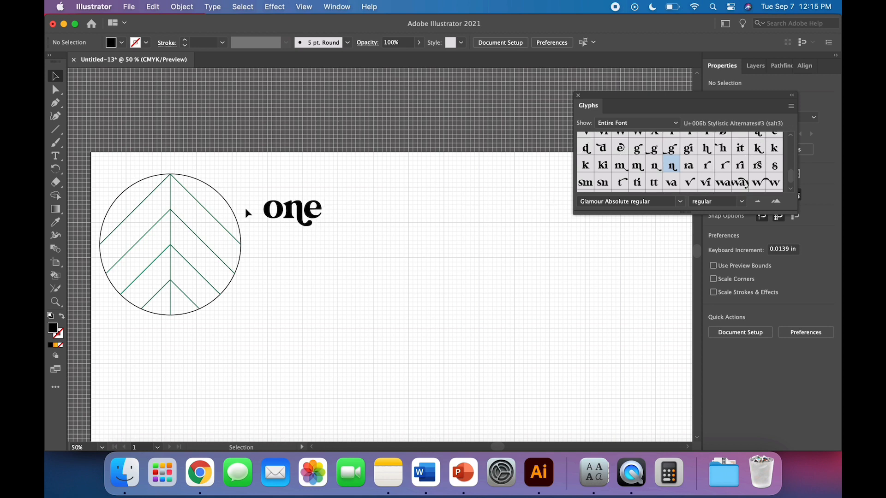
click(58, 159)
click(308, 272)
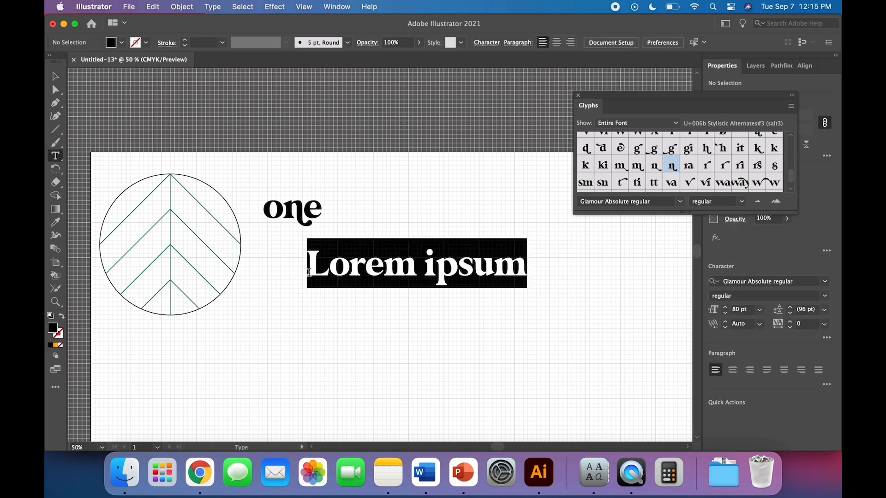
text(month)
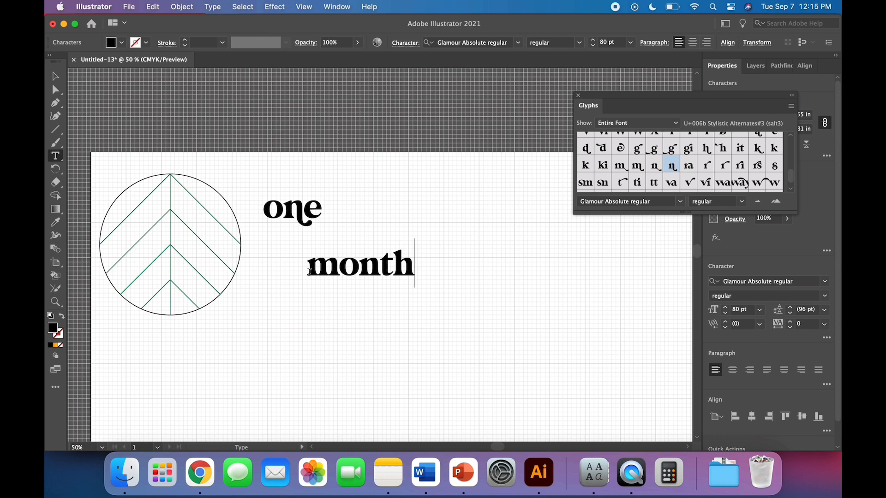
Step: Replace the m in "month" with its Stylistic Alternates#2 glyph with a curled tail
key(Left)
key(Left)
key(Left)
key(Left)
key(BackSpace)
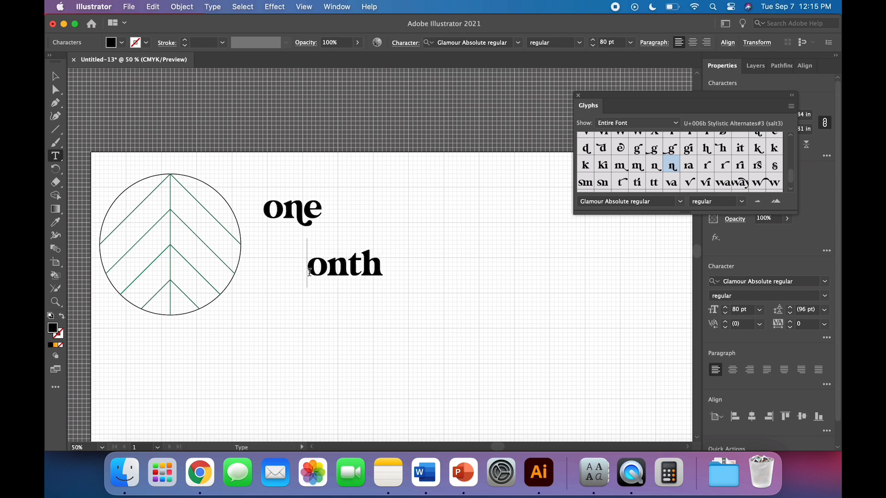
double_click(637, 166)
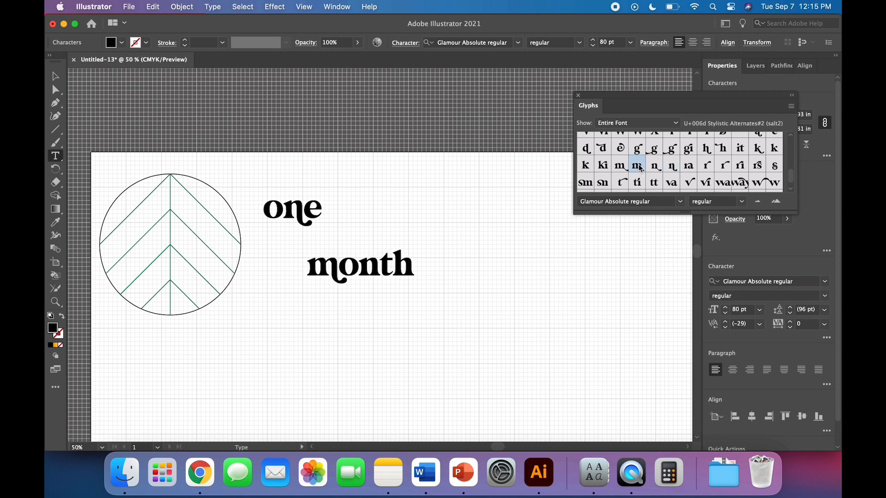
Step: Replace the n in "month" with its Stylistic Alternates#2 glyph and deselect the text
key(Right)
key(Right)
key(BackSpace)
double_click(675, 168)
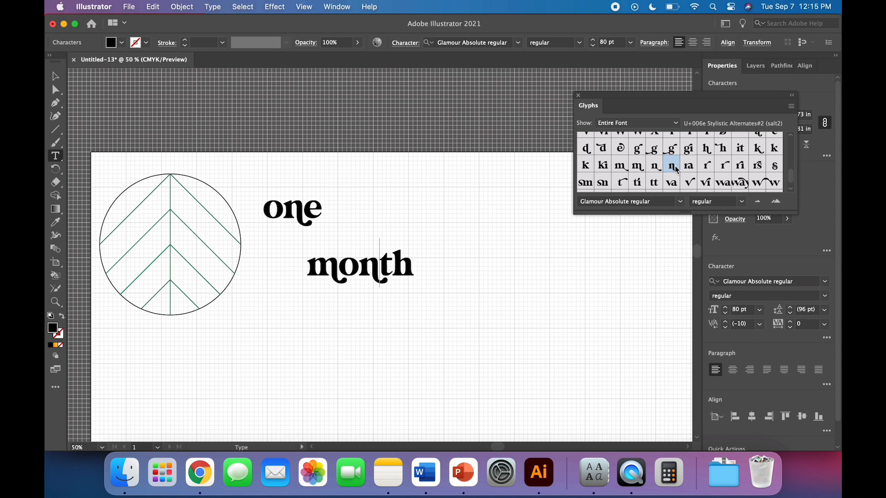
key(Right)
key(Right)
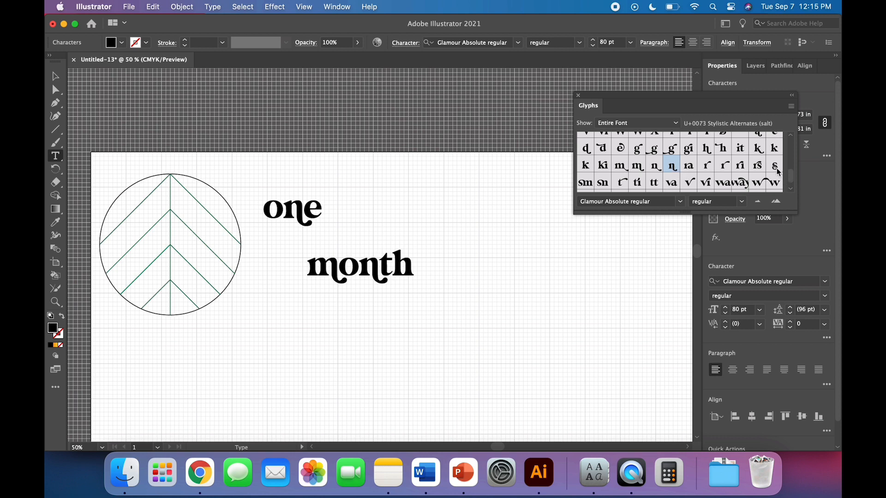
click(55, 75)
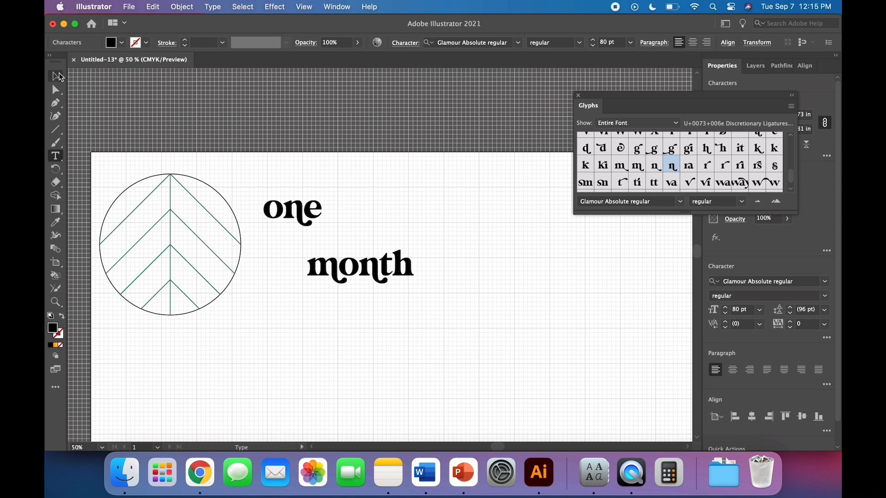
click(398, 332)
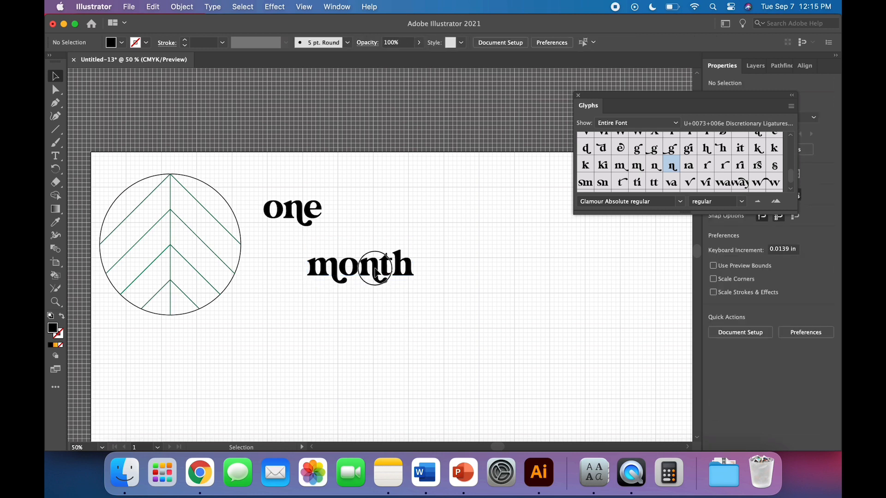
Step: Move the word "month" up and left so it sits directly beneath "one", next to the circle
drag(373, 269, 316, 240)
click(320, 311)
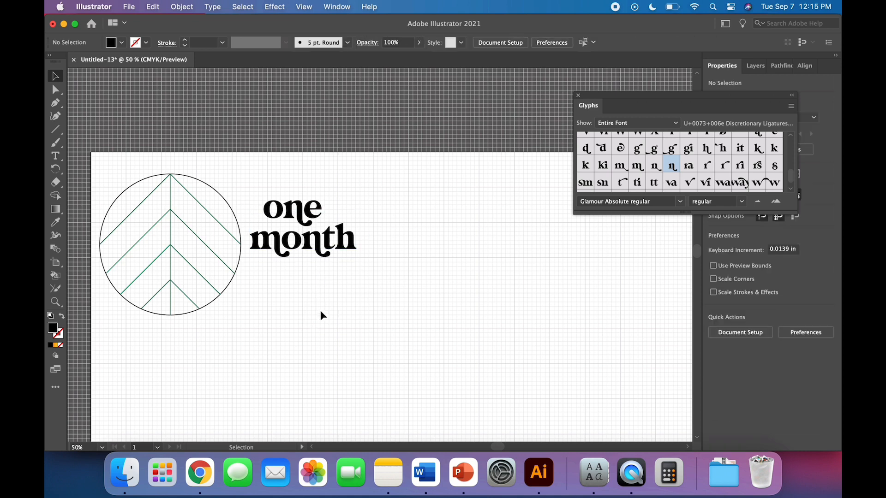
click(301, 203)
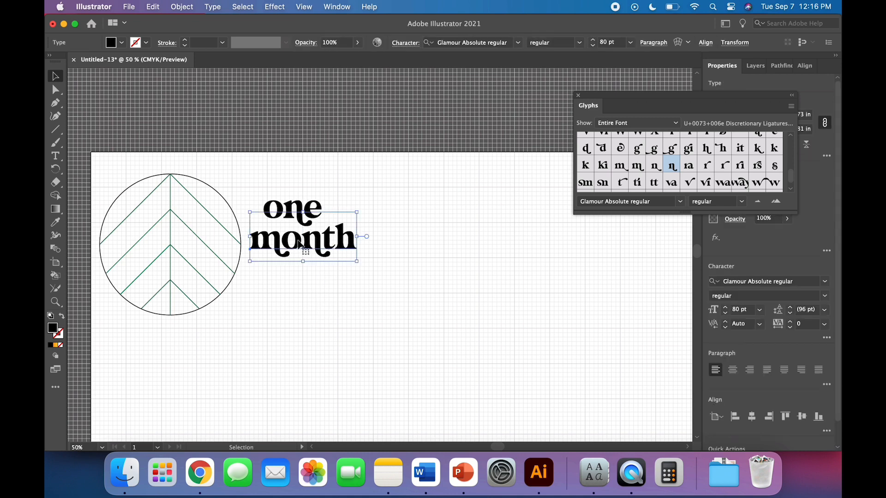
Step: Convert the words "month" and "one" to outlines and unite the overlapping letters within each word
right_click(298, 241)
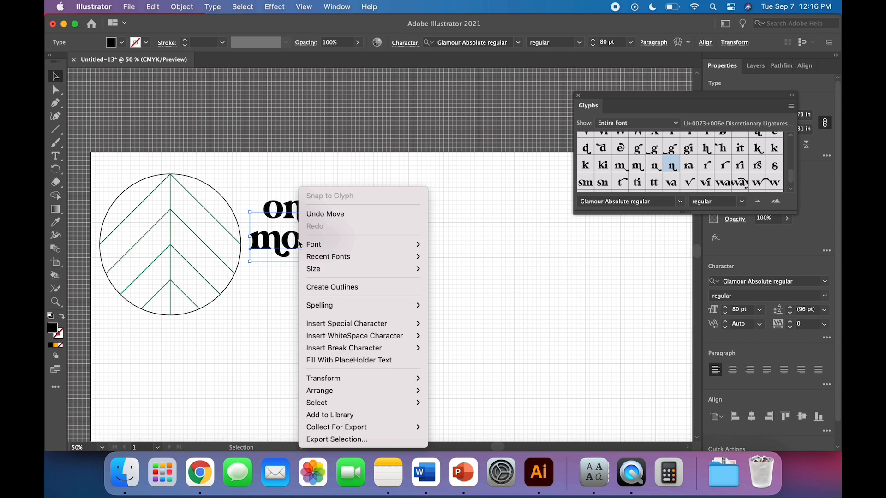
click(320, 287)
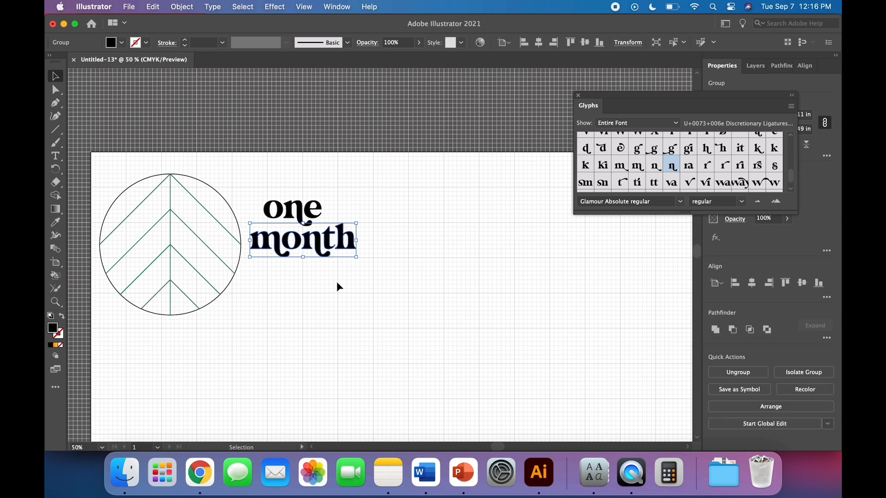
click(303, 210)
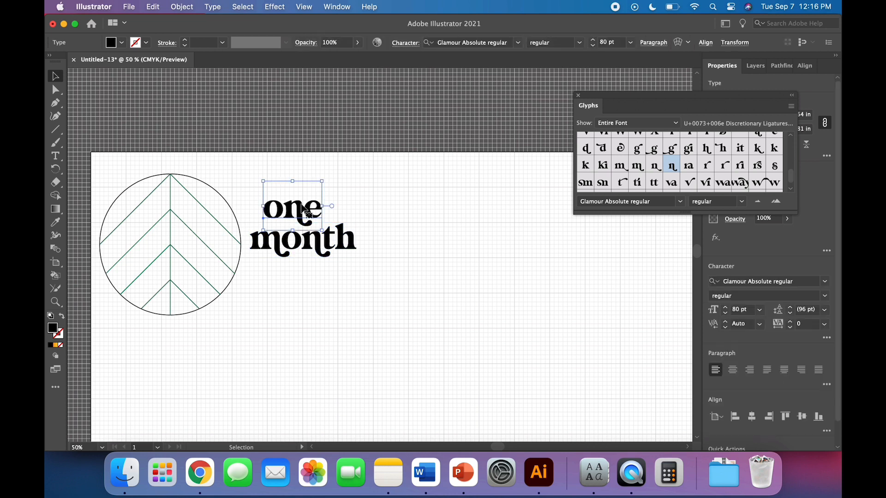
right_click(303, 206)
click(342, 286)
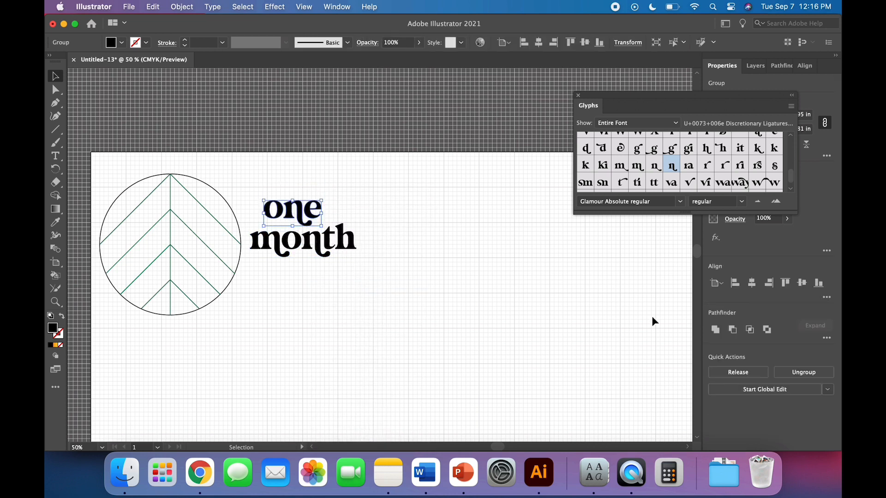
click(716, 331)
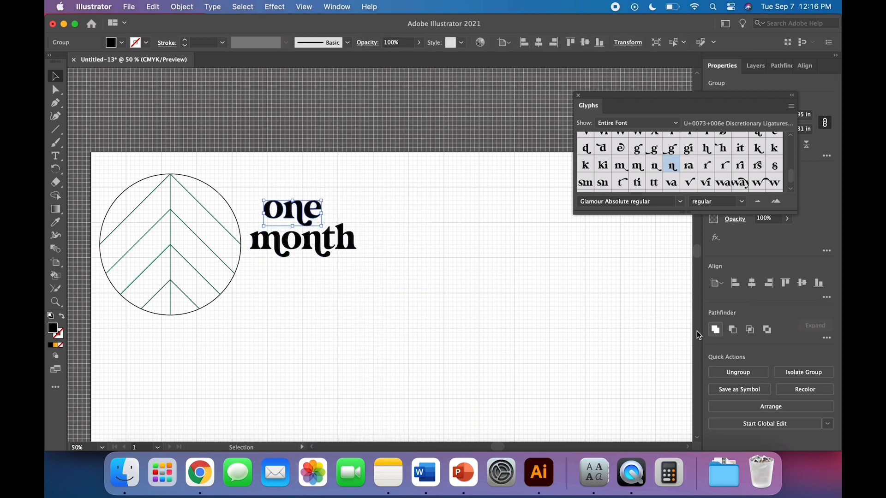
click(433, 273)
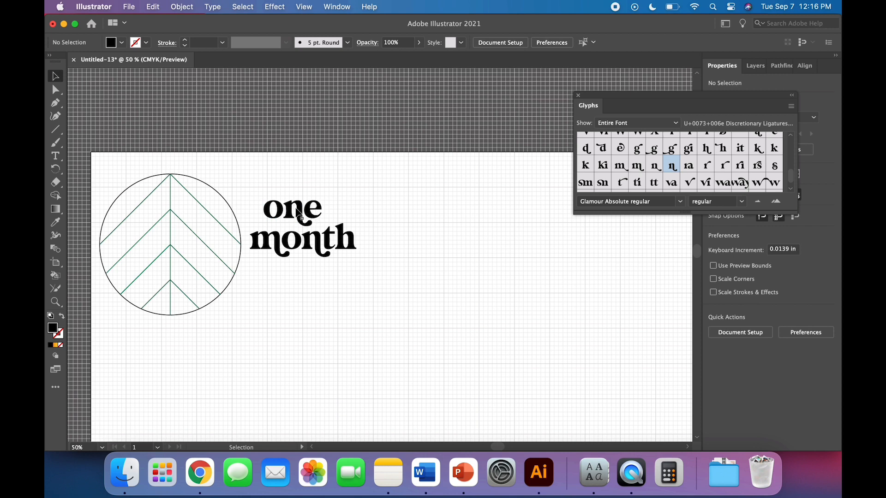
Step: Move the outlined words "month" and "one" slightly right and down, farther from the circle
drag(308, 242, 325, 248)
drag(309, 209, 330, 220)
click(328, 302)
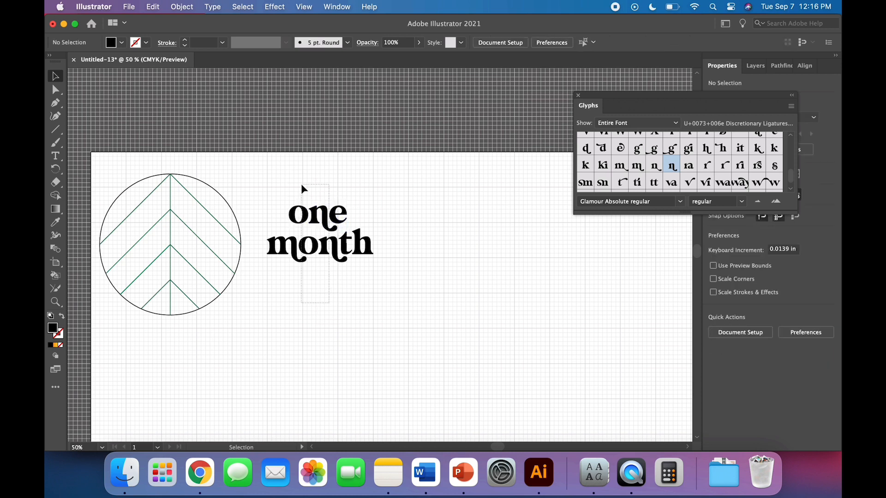
Step: Center "one" and "month" horizontally on each other and nudge "month" up closer to "one"
drag(301, 184, 377, 287)
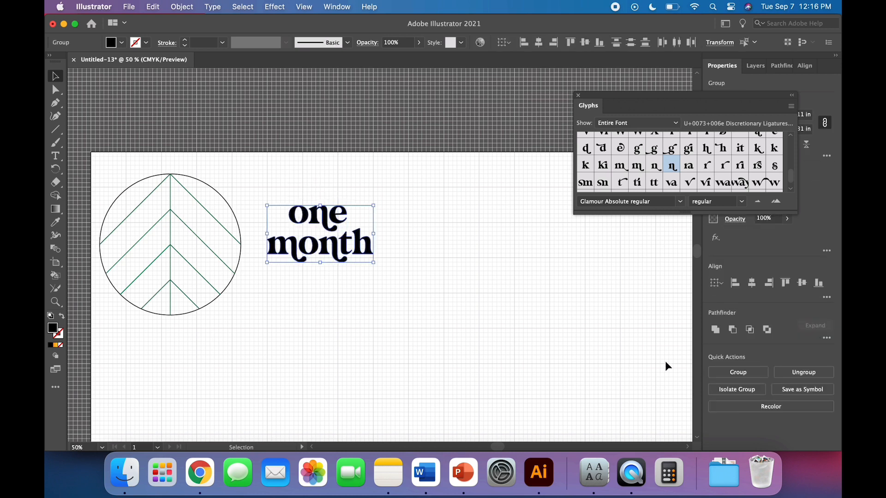
click(751, 285)
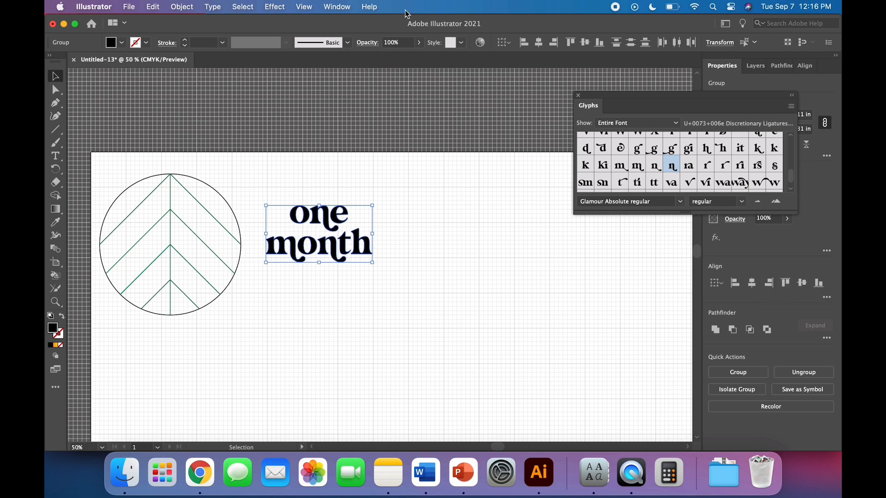
click(181, 6)
mouse_move(190, 48)
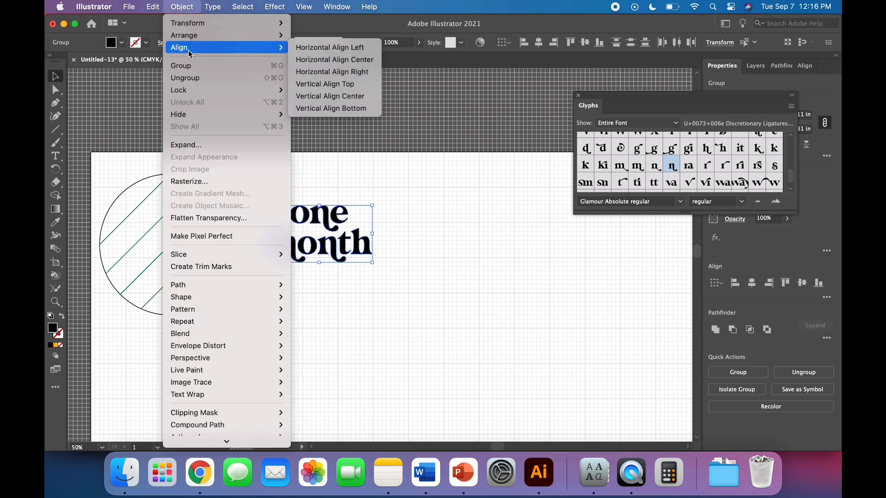
click(322, 59)
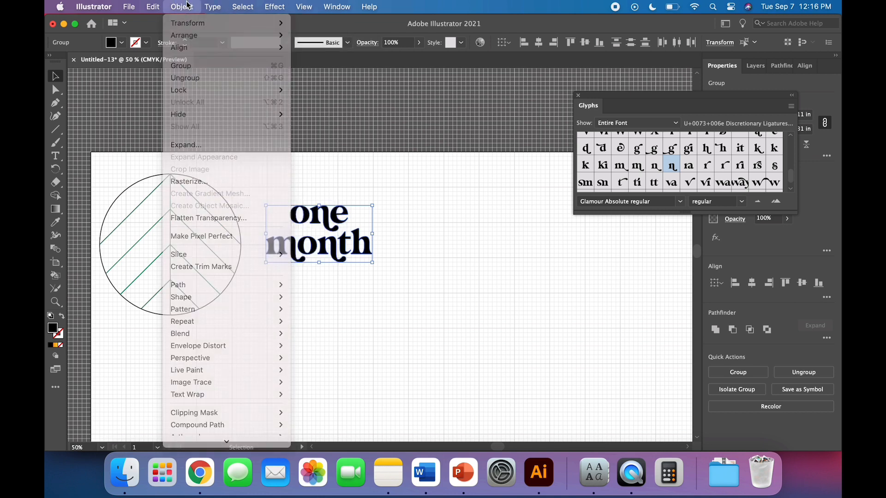
click(338, 248)
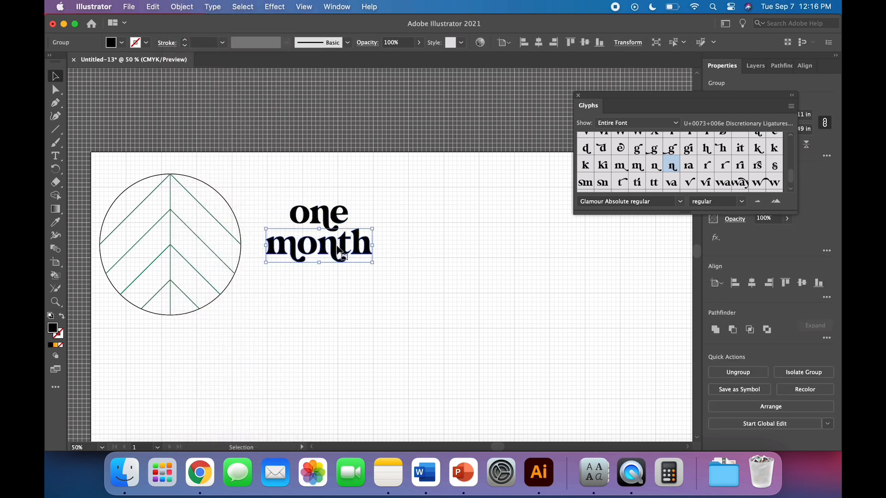
click(457, 249)
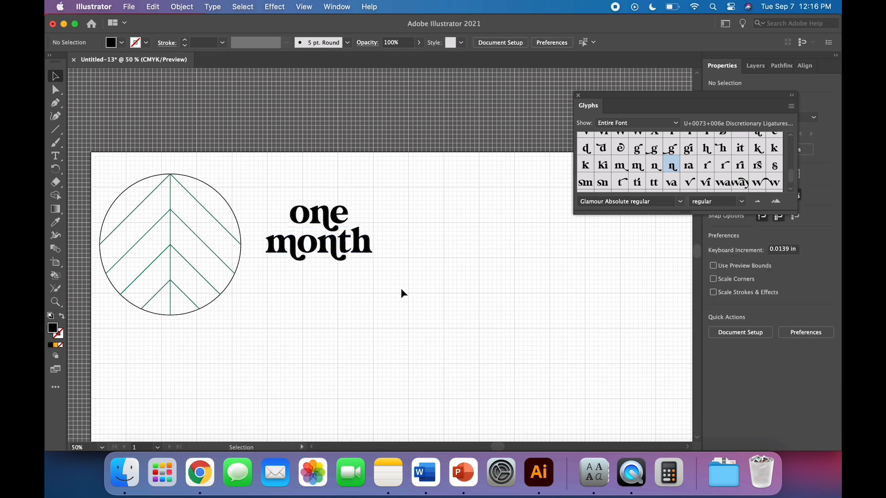
Step: Unite both words into a single lettering shape and move it slightly right, away from the circle
click(315, 211)
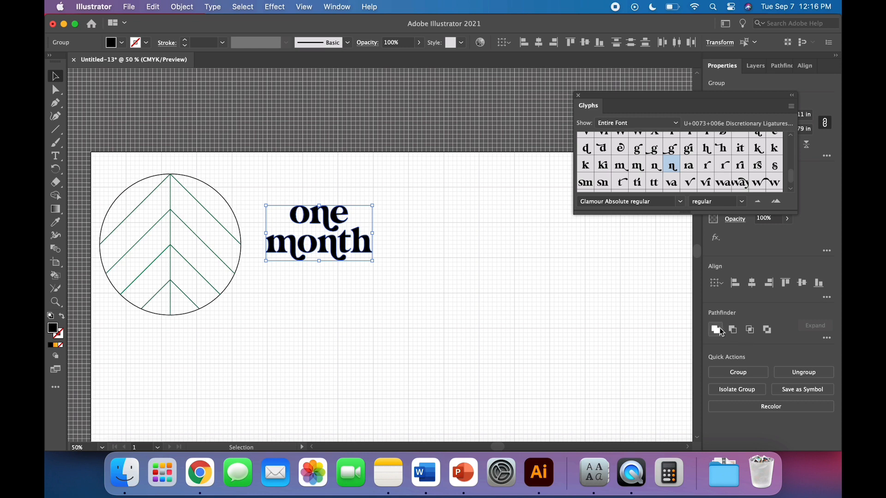
click(525, 318)
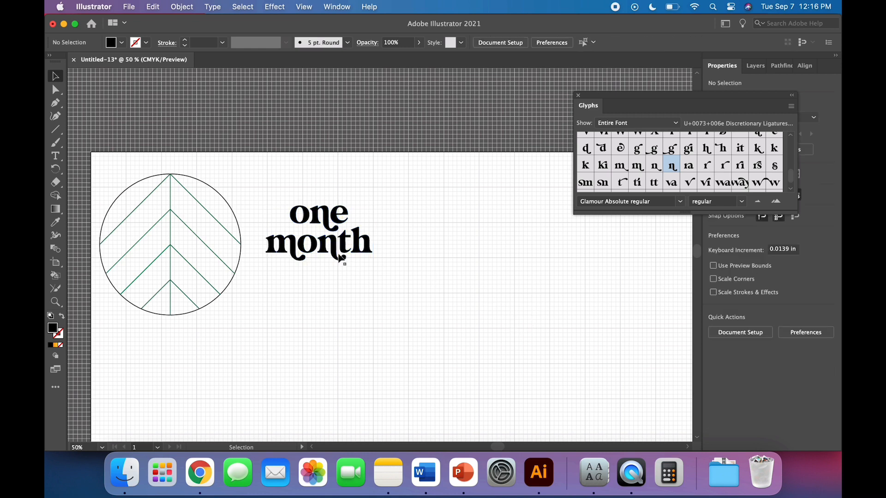
drag(334, 253, 353, 252)
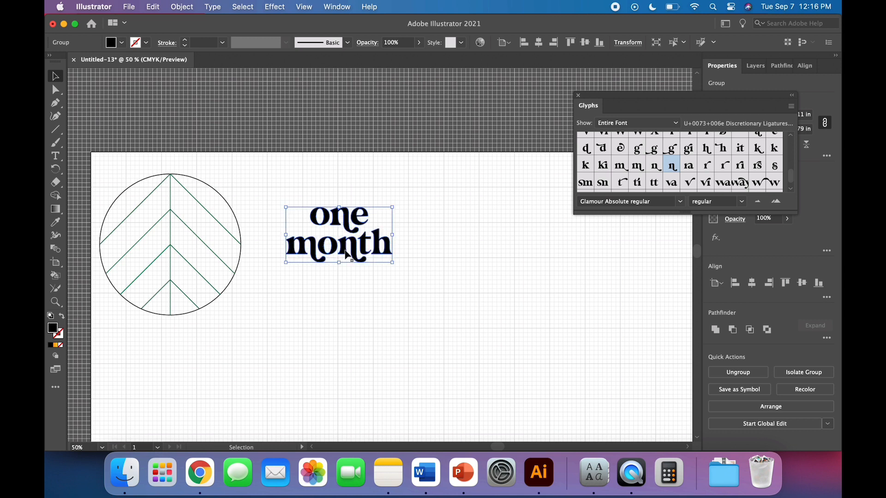
Step: Paste a copy of the lettering into a new document and swap its fill and stroke to show only its outlines
click(129, 7)
click(131, 22)
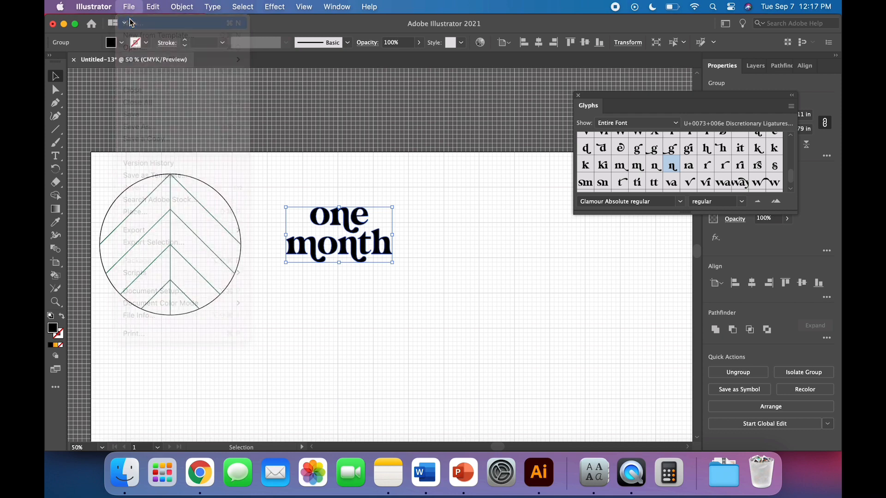
key(Return)
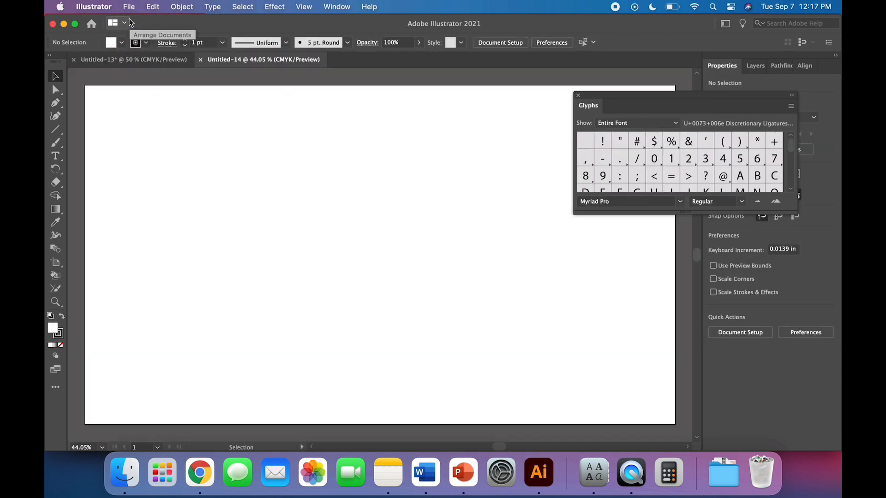
key(super+v)
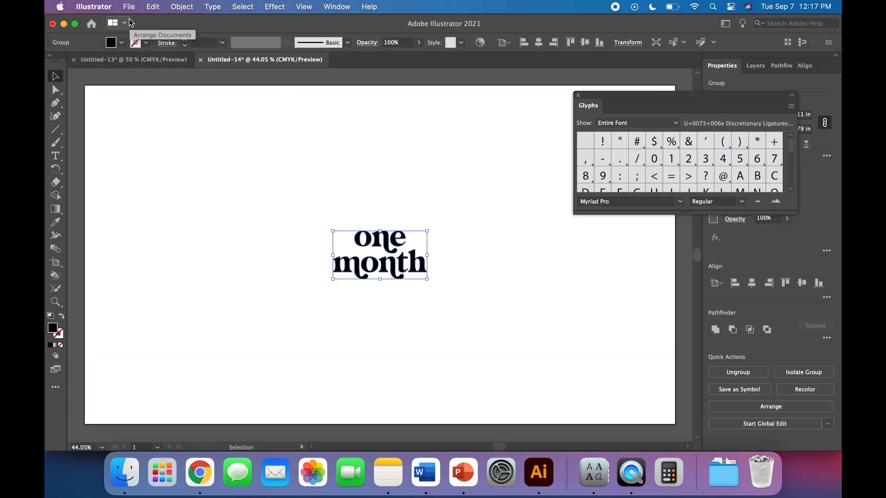
click(63, 316)
click(218, 322)
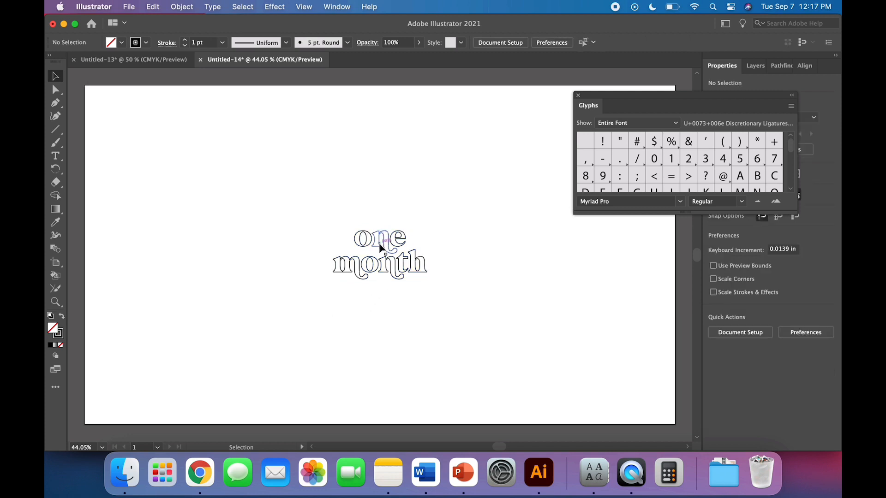
Step: Return to the Untitled-13 document and center the lettering and the circle group on each other horizontally and vertically
click(149, 66)
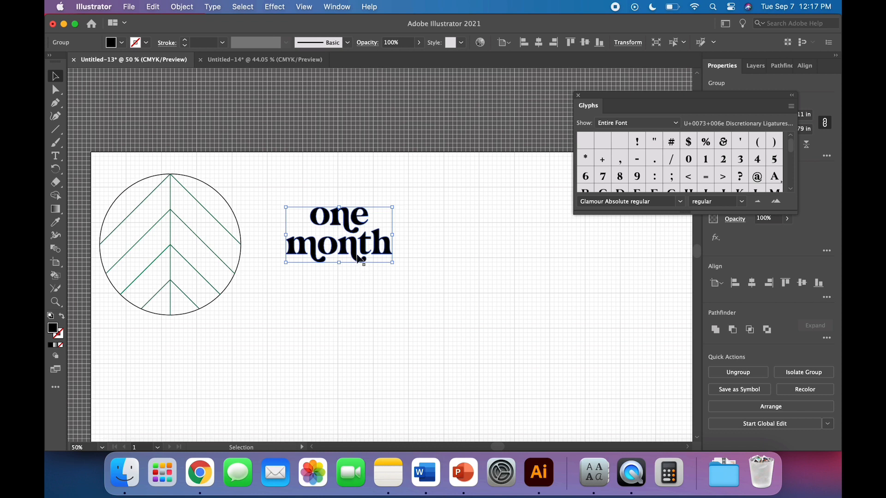
click(338, 305)
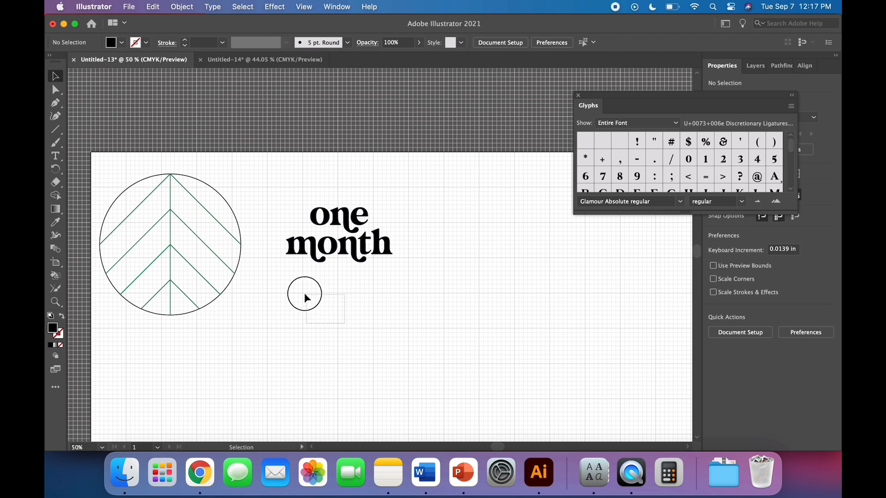
click(228, 291)
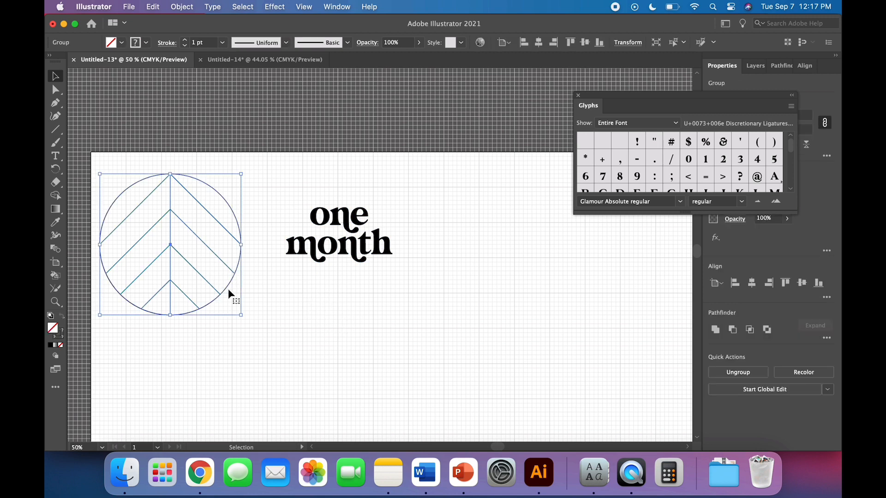
click(287, 306)
click(348, 255)
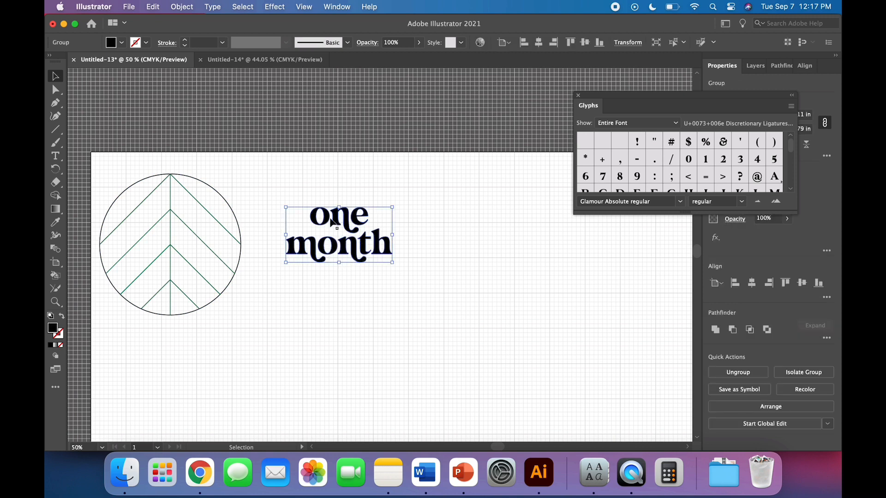
drag(327, 343, 207, 192)
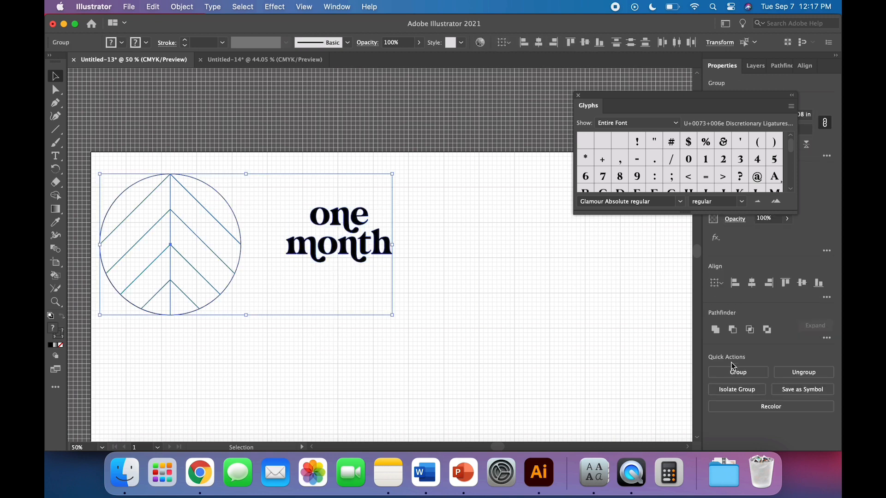
click(753, 284)
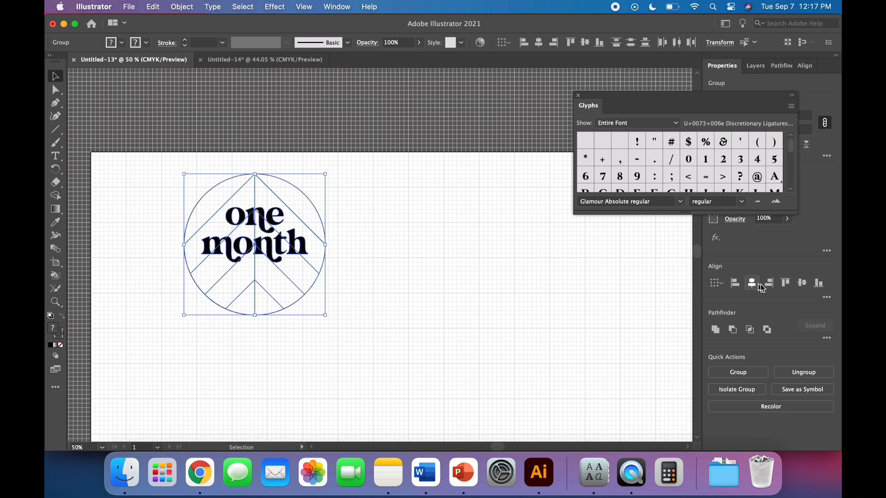
click(801, 282)
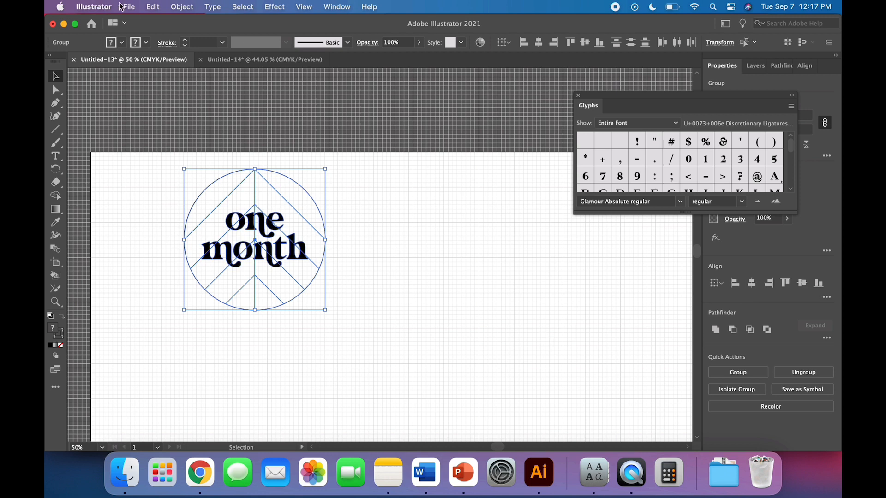
click(181, 6)
mouse_move(193, 49)
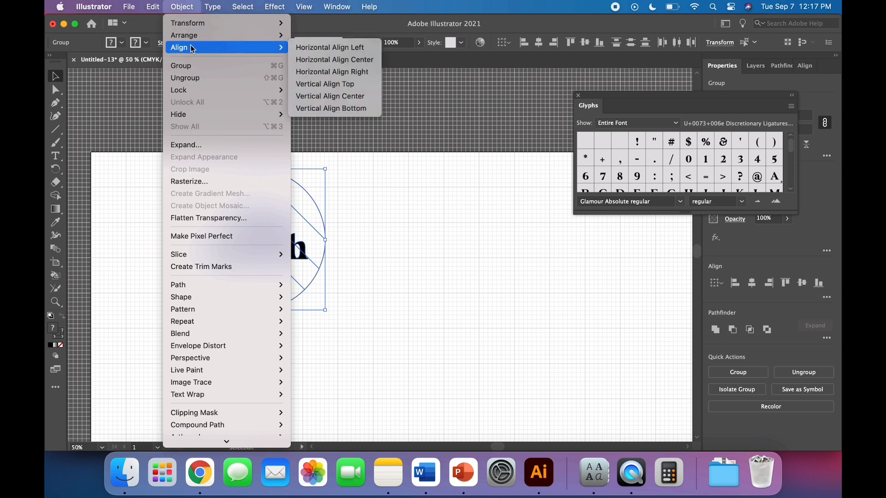
click(185, 6)
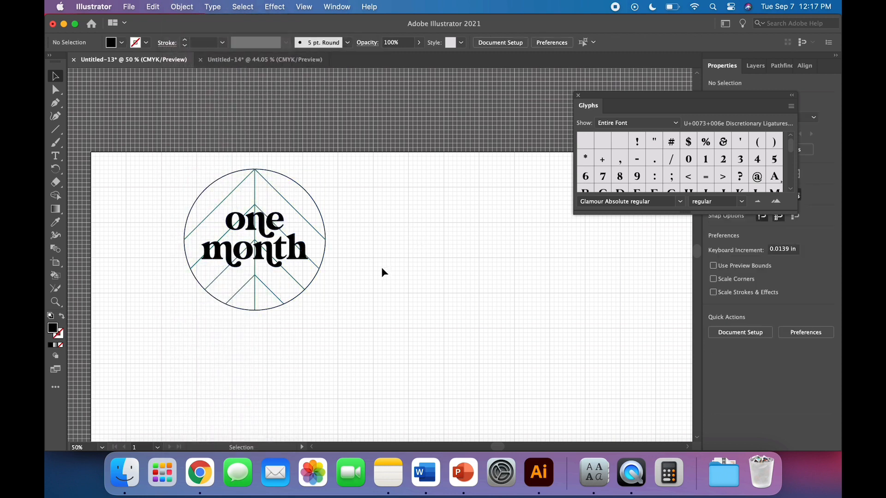
Step: Offset the path of the "one month" lettering inward by -0.04 in with miter joins
key(super+equal)
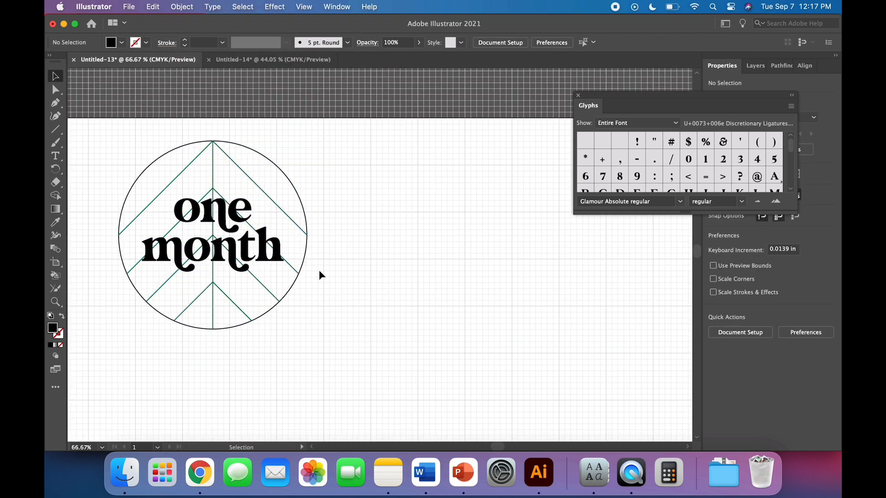
click(249, 254)
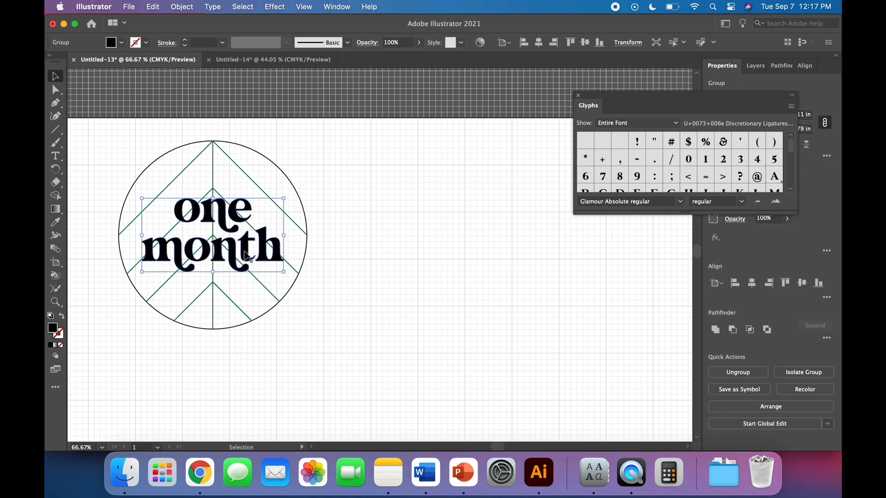
click(326, 298)
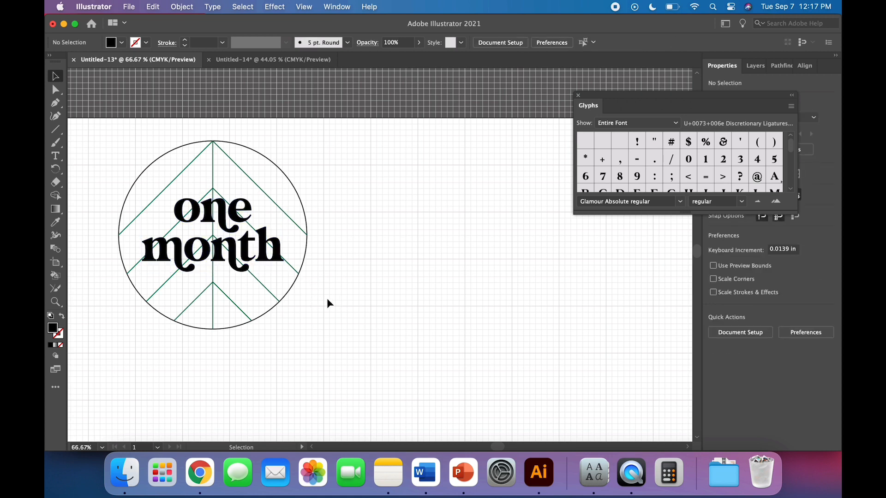
click(234, 254)
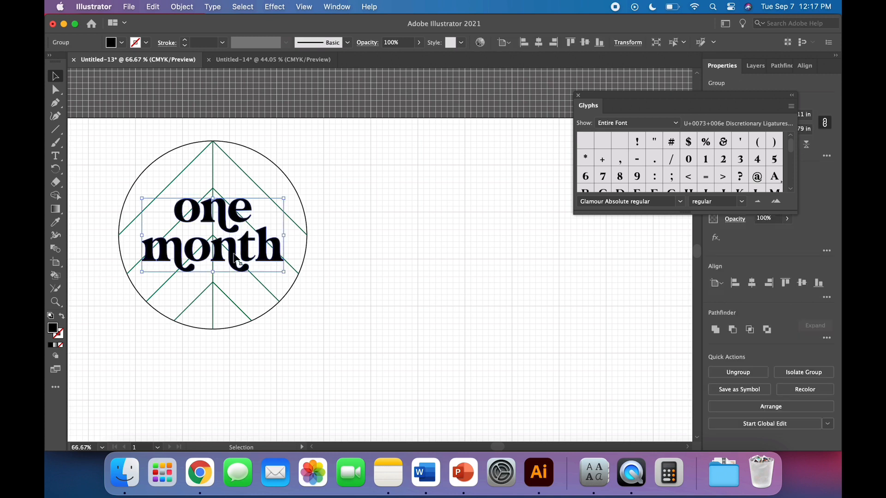
click(182, 7)
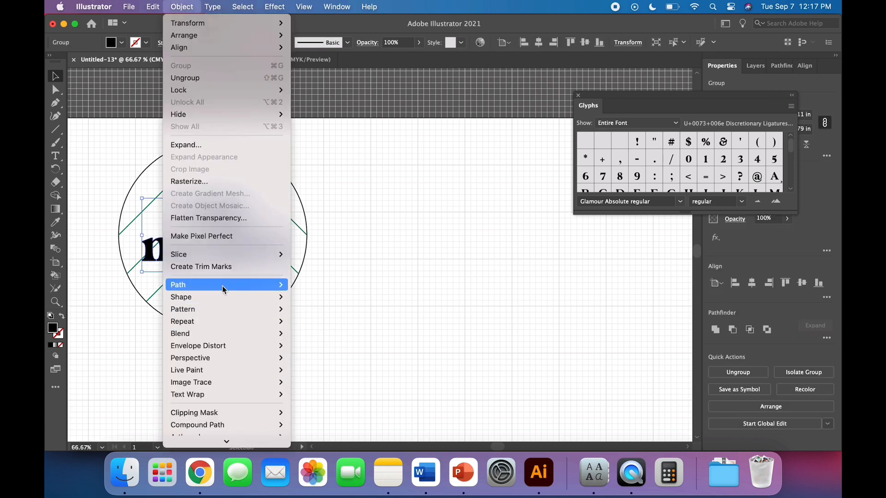
mouse_move(222, 284)
click(325, 327)
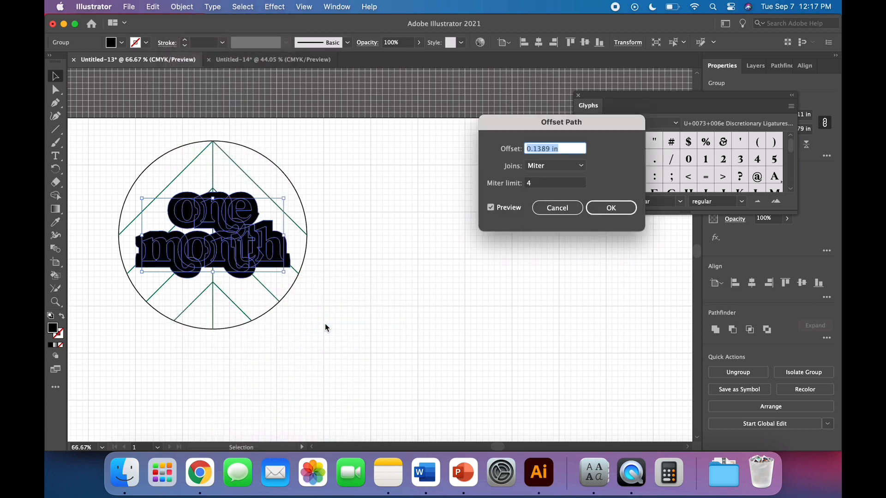
text(-.04)
key(Tab)
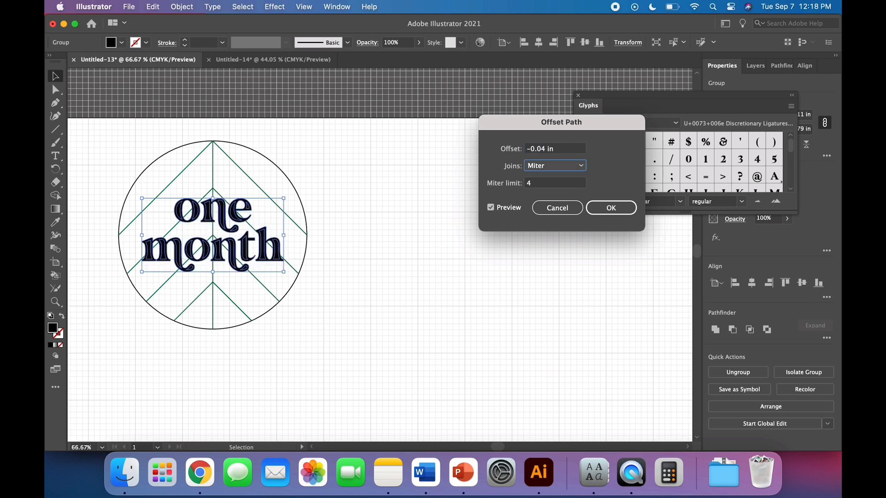
click(602, 210)
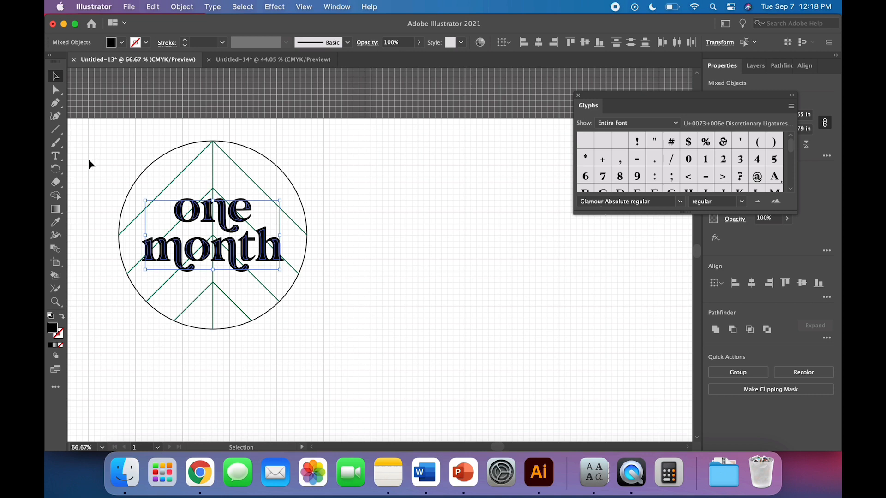
Step: Color the inset lettering paths dark green and swap fill and stroke to show only green outlines
click(122, 43)
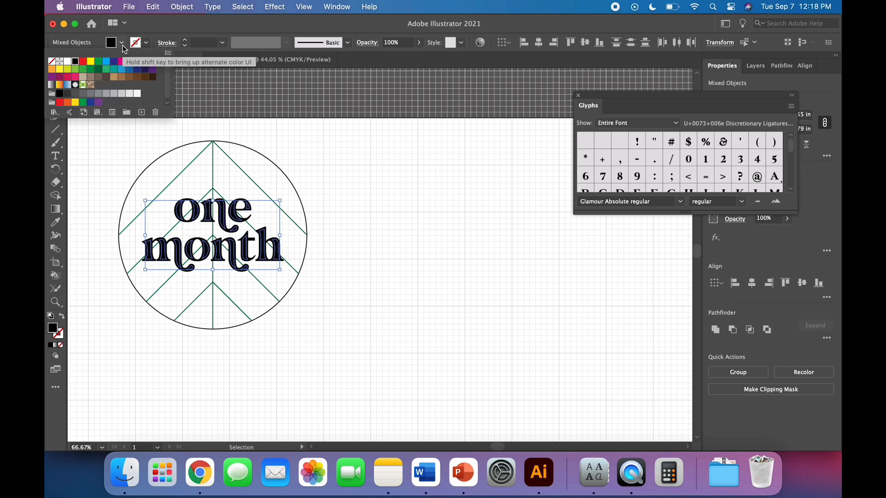
click(99, 70)
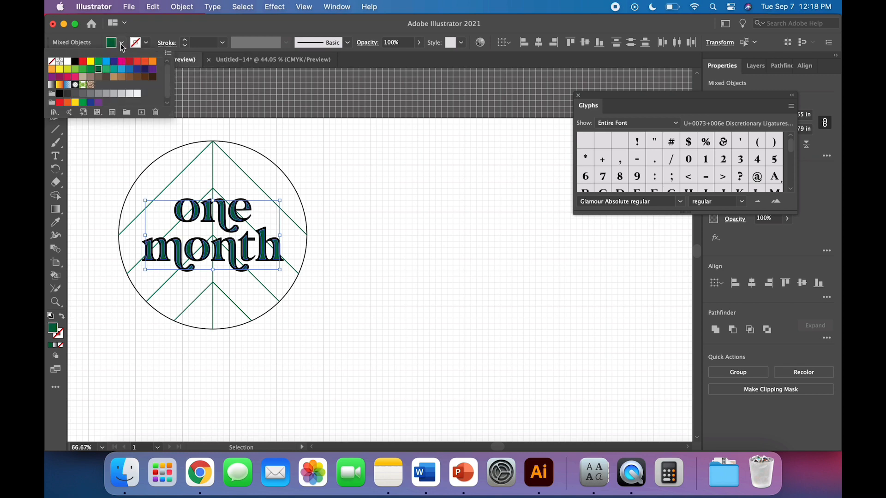
click(122, 43)
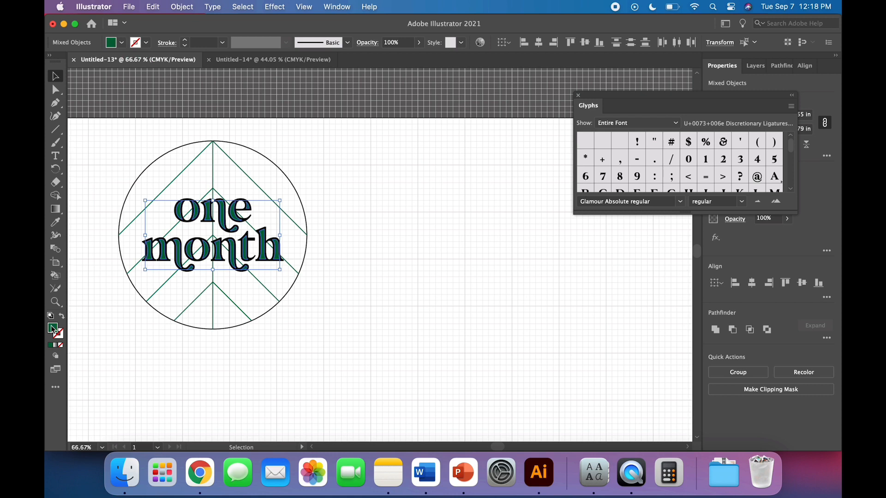
click(62, 318)
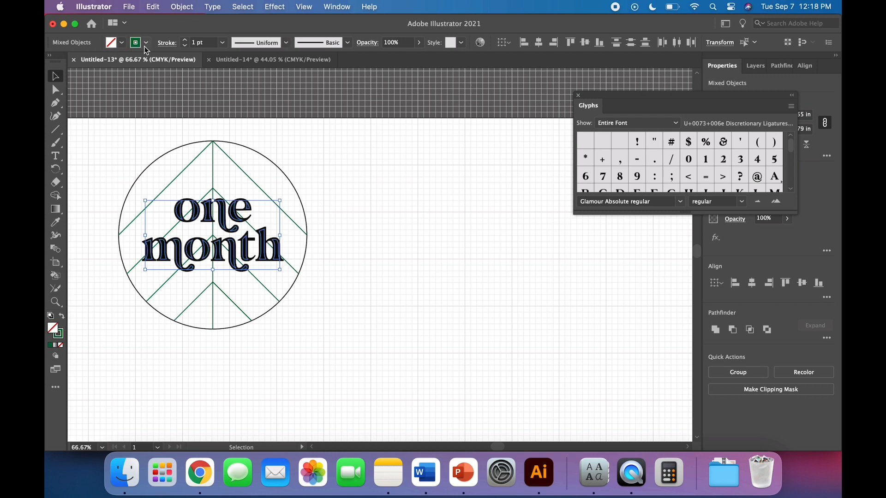
click(97, 256)
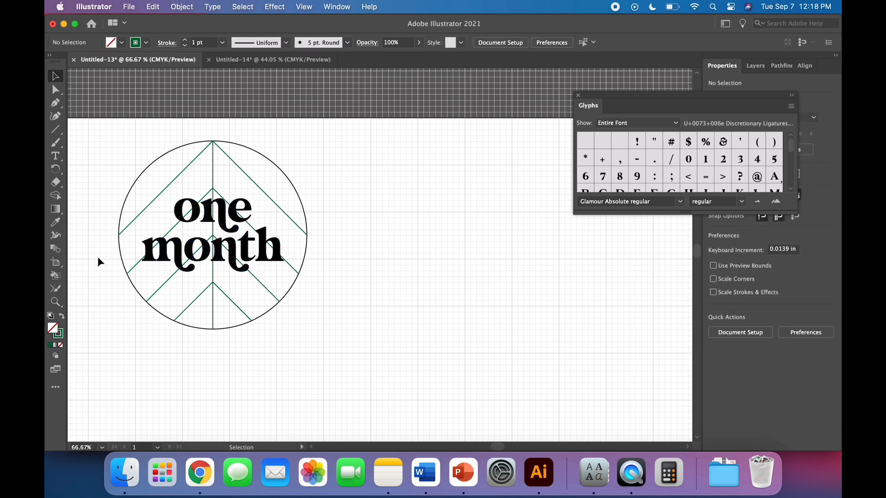
Step: Delete the original black "one month" lettering from the circle, keeping the green inset outlines
click(163, 260)
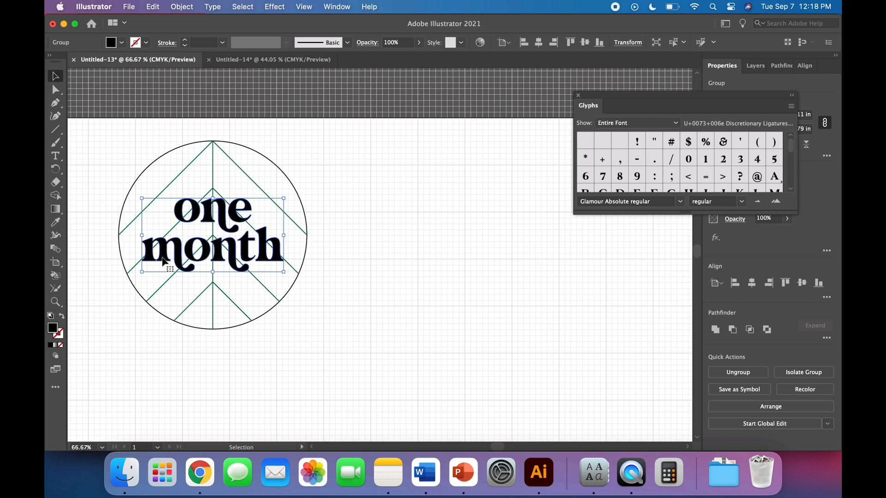
key(Delete)
click(154, 6)
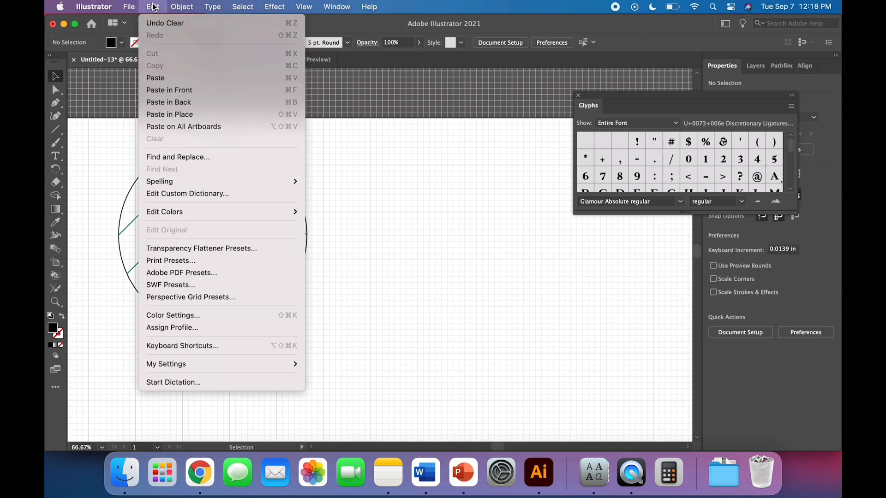
click(168, 115)
click(388, 266)
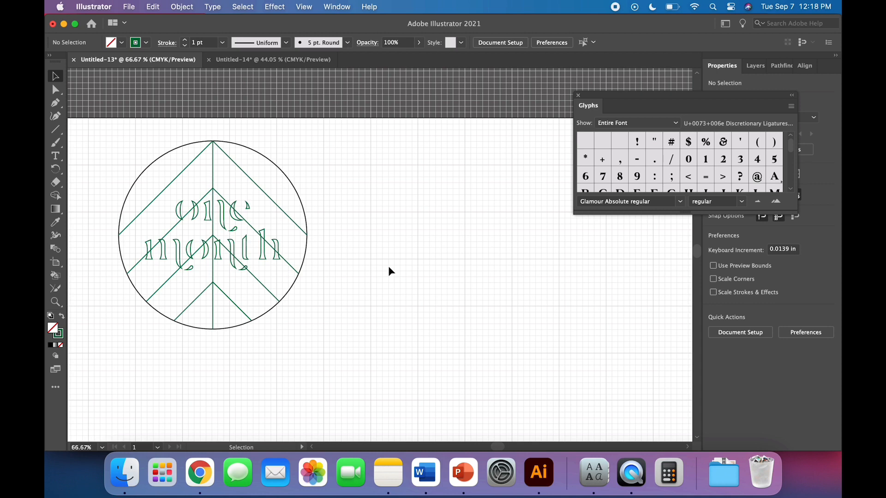
Step: Duplicate the circle with its leaf-like lines and place the copy just right of the original
key(super+minus)
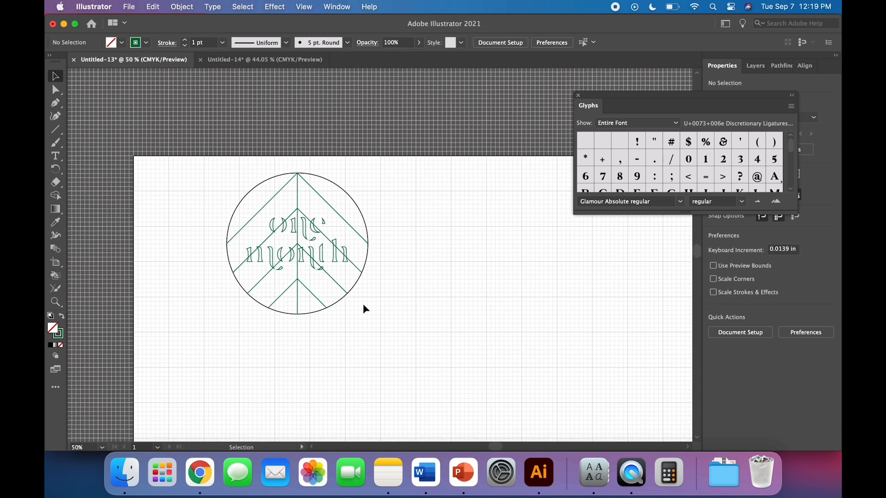
scroll(364, 306, left, 1)
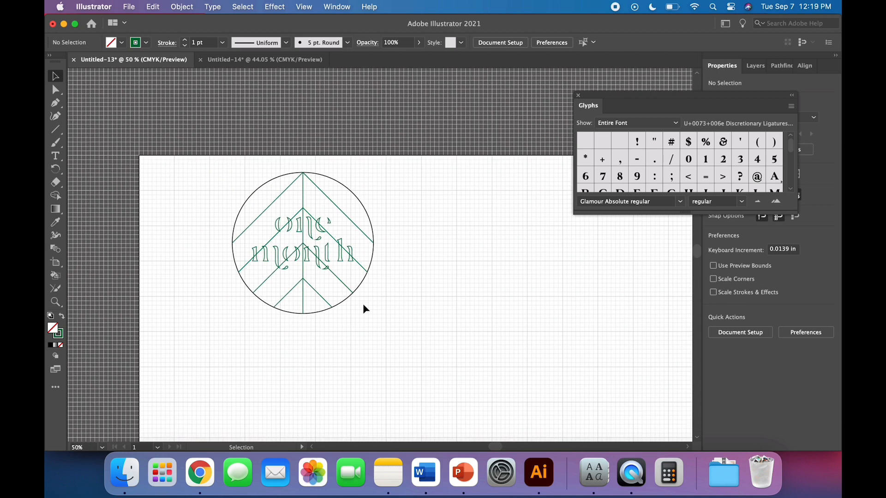
click(331, 308)
key(super+v)
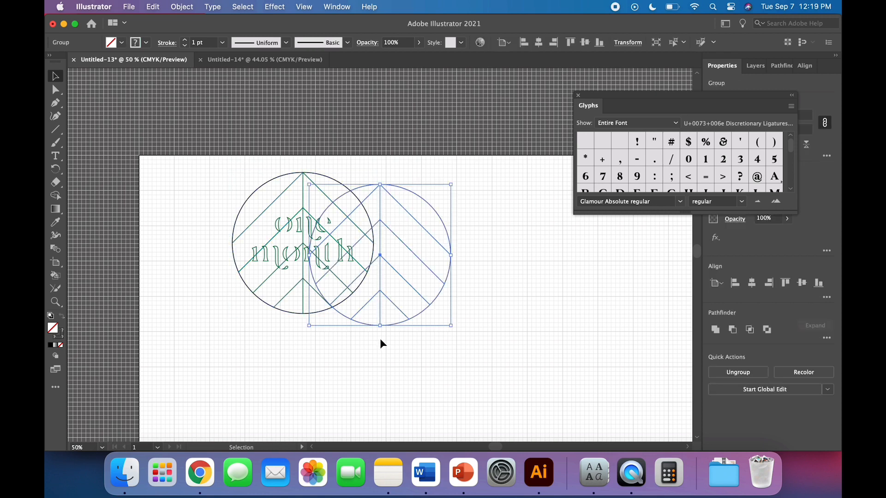
drag(400, 322, 470, 310)
click(383, 382)
Step: Group the green lettering outlines with their circle and move the group to the artboard's upper-left corner
drag(333, 331, 258, 204)
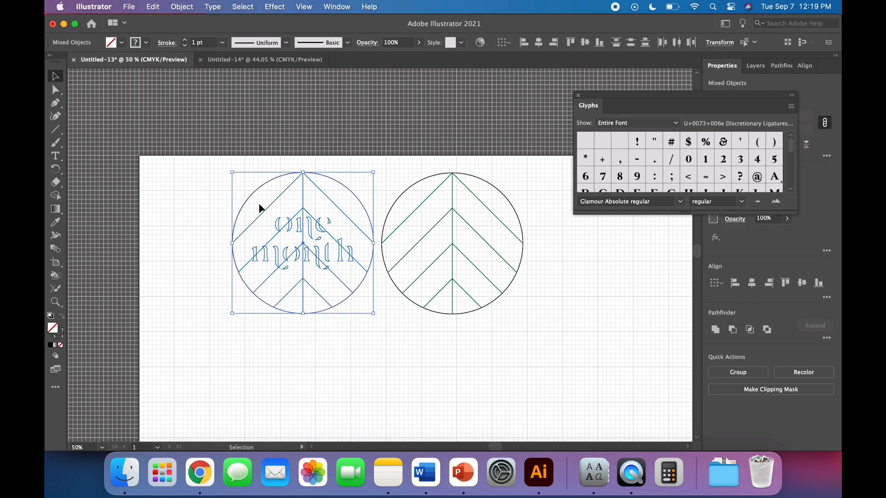
click(189, 7)
click(187, 64)
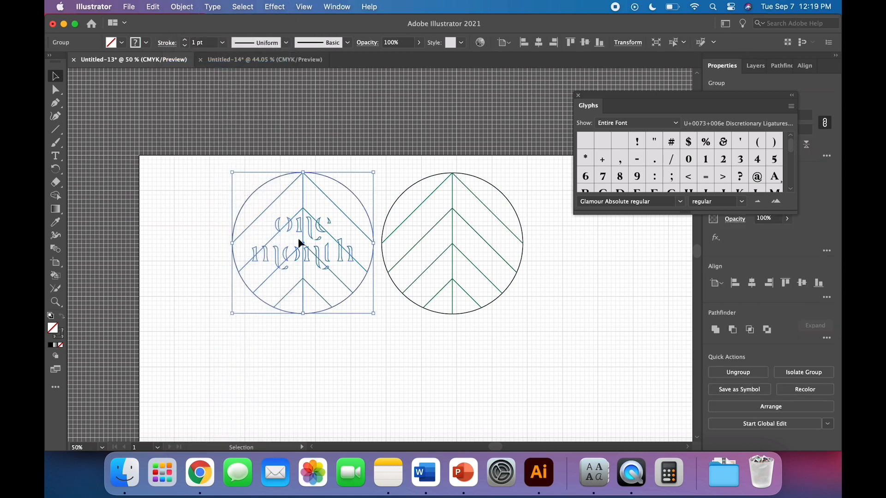
drag(303, 259, 219, 255)
click(254, 306)
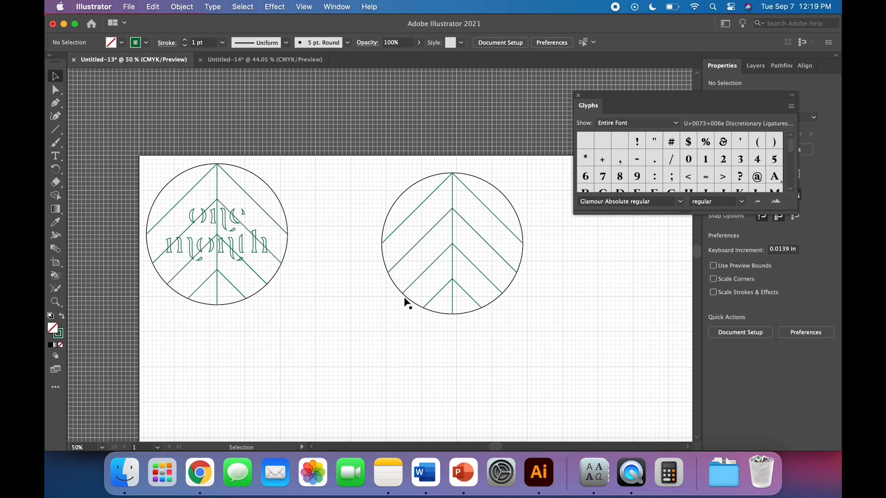
Step: Move the blank circle copy left until it sits beside the lettered circle
scroll(361, 315, down, 3)
scroll(361, 315, right, 2)
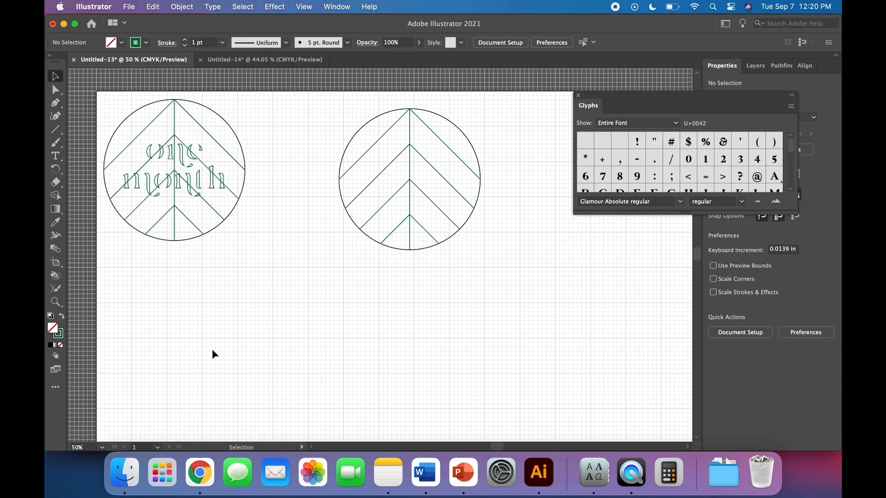
scroll(211, 354, down, 2)
scroll(212, 354, right, 2)
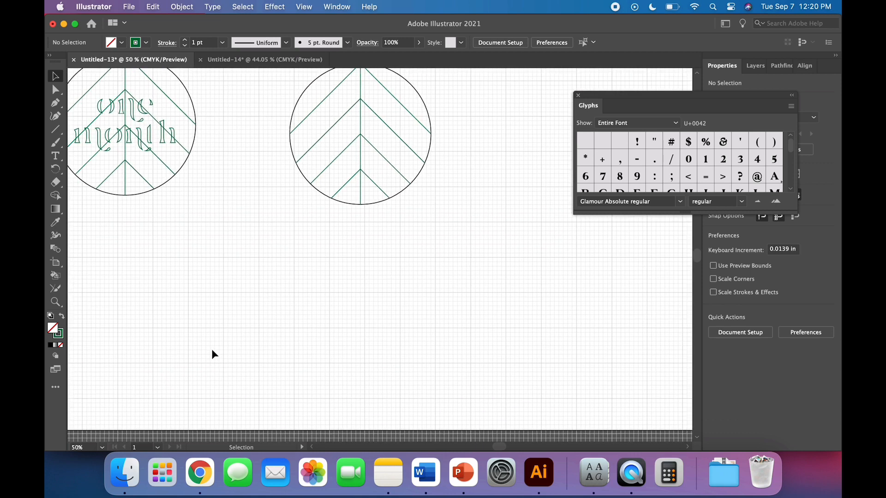
key(super+minus)
key(super+minus)
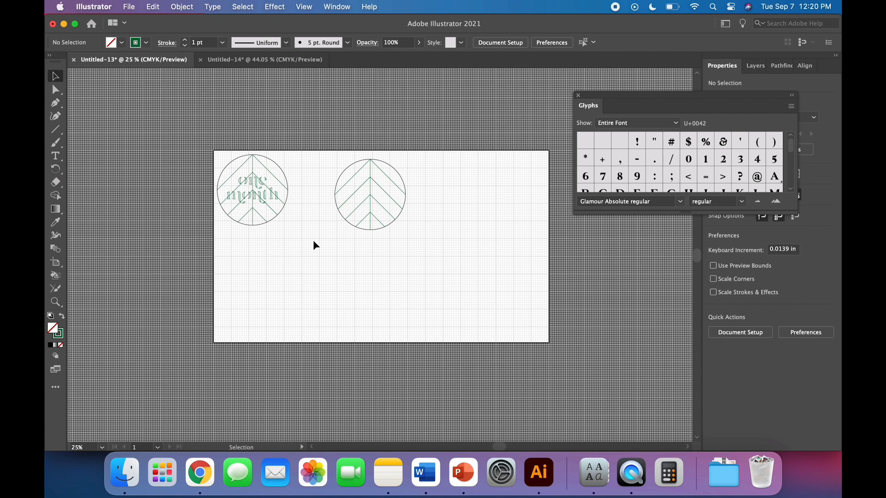
click(361, 234)
drag(366, 231, 325, 227)
click(336, 253)
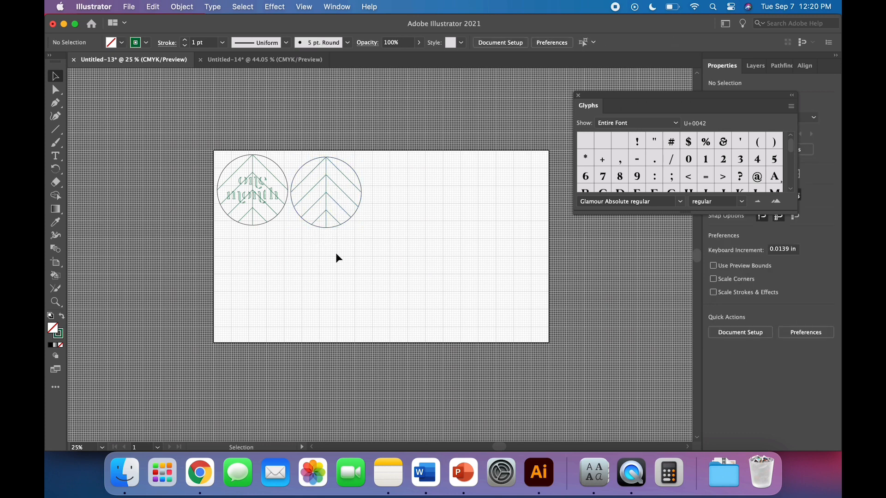
Step: Switch to the Untitled-14 document and move the outlined lettering to the artboard's upper-left corner
click(243, 60)
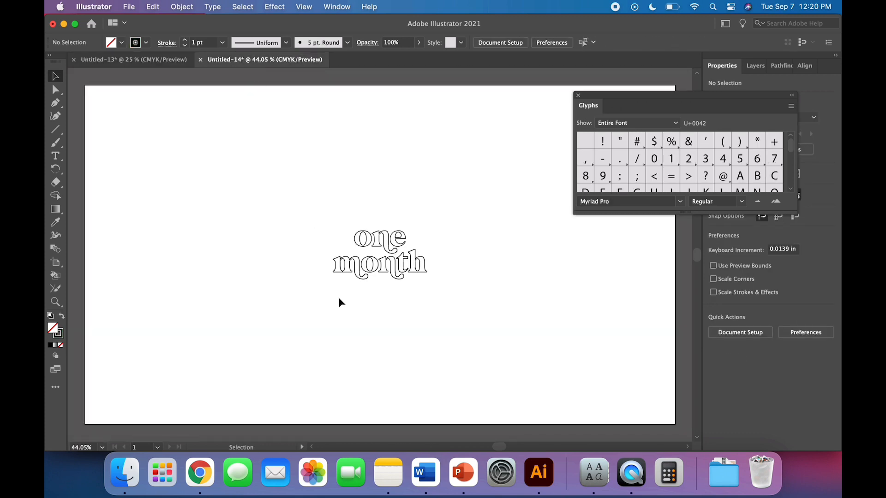
drag(360, 278, 142, 134)
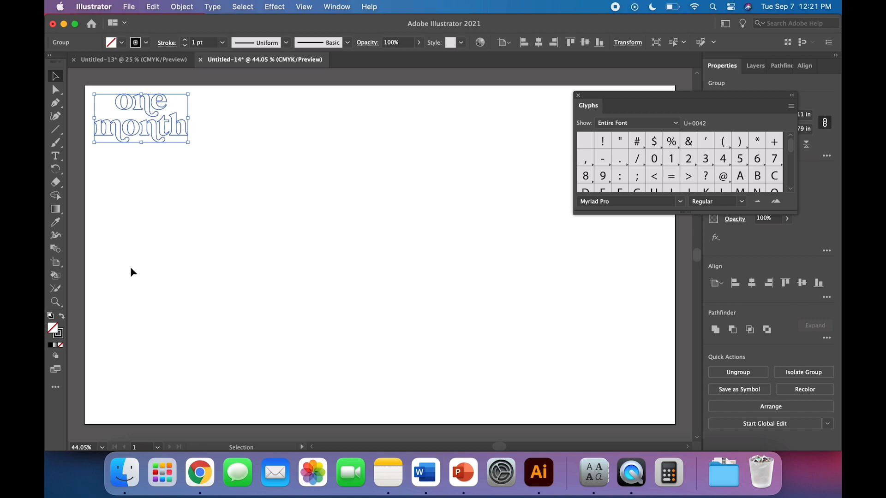
click(326, 274)
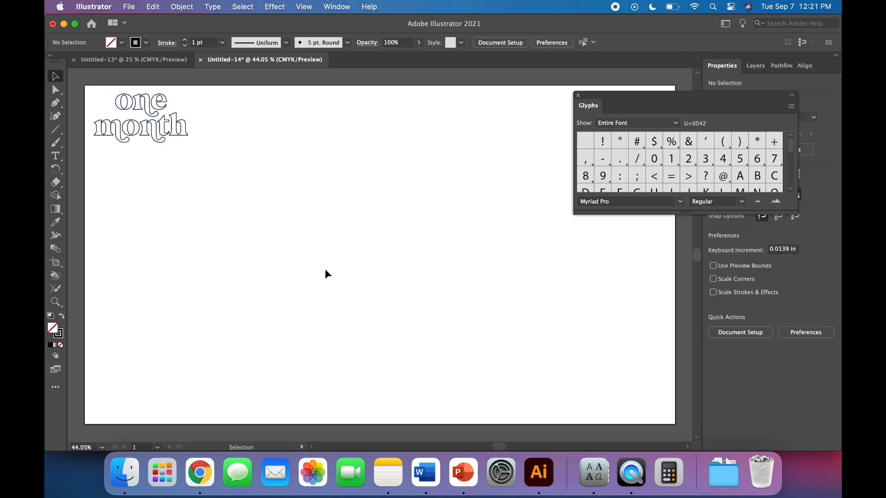
Step: Ungroup the outlined "one month" lettering into separate letters
click(165, 144)
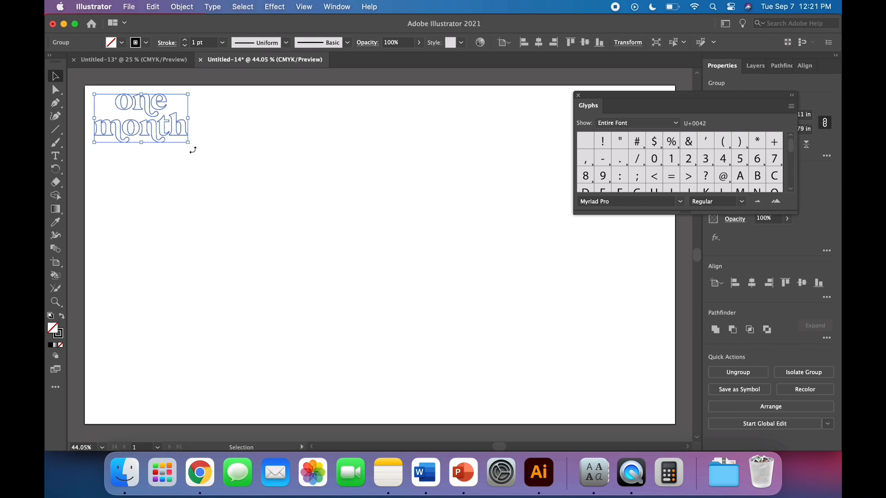
click(179, 7)
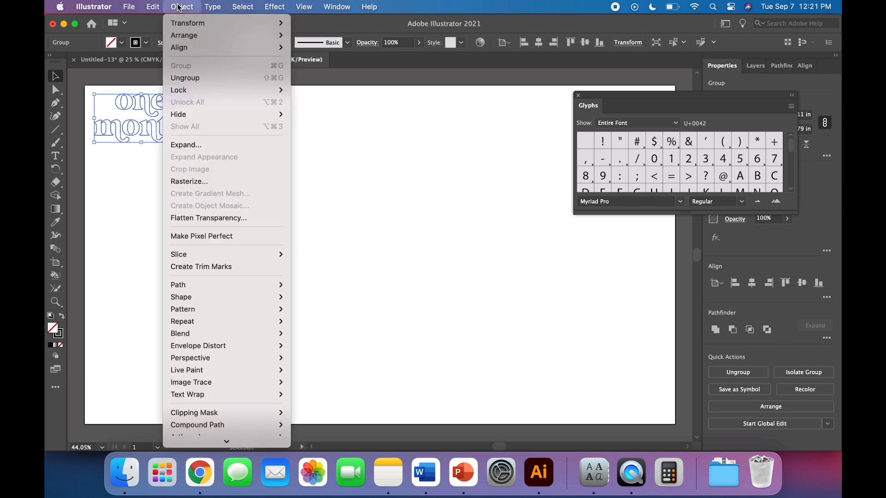
click(185, 78)
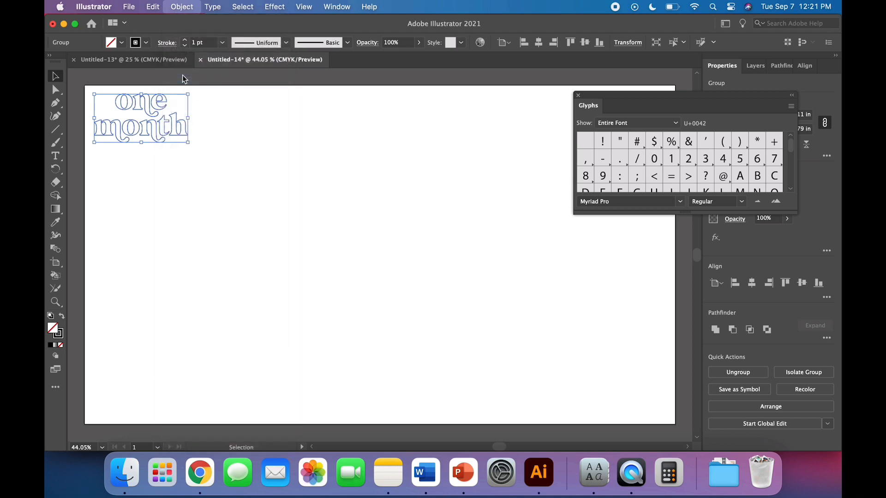
click(163, 105)
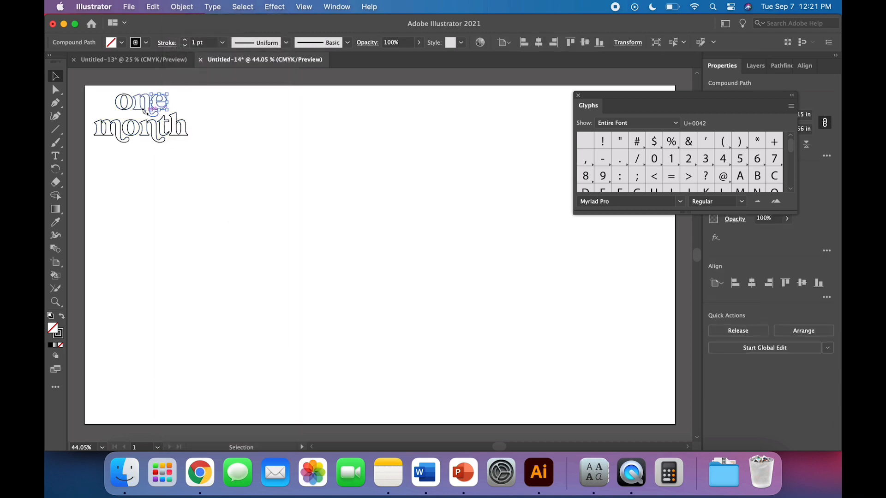
click(152, 151)
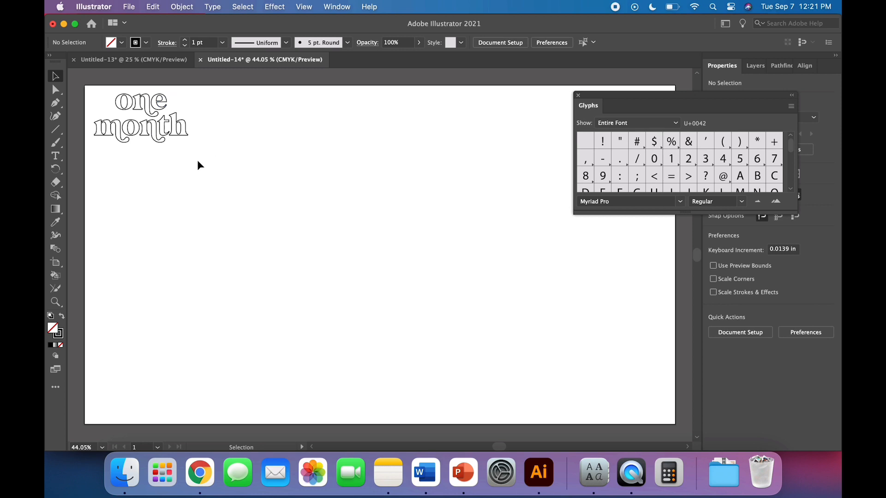
Step: Move the word "one" left and slightly down, closer to the left side of "month"
drag(179, 102, 122, 110)
click(141, 164)
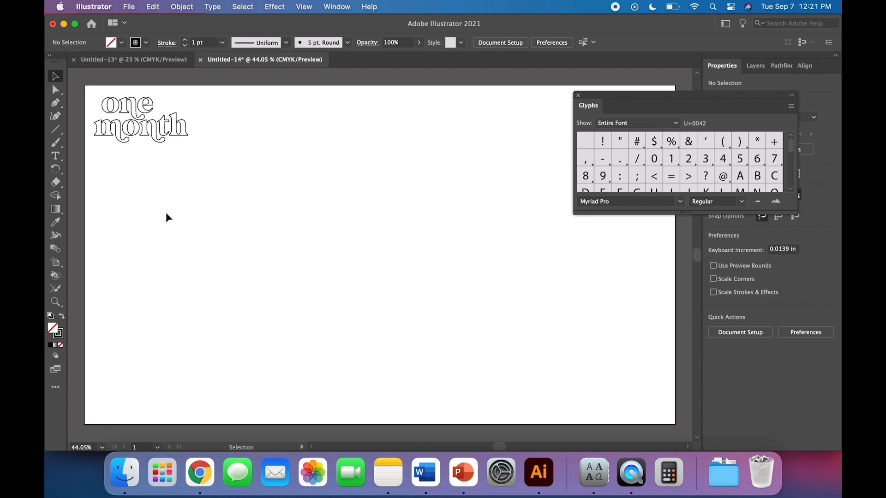
click(112, 98)
click(234, 161)
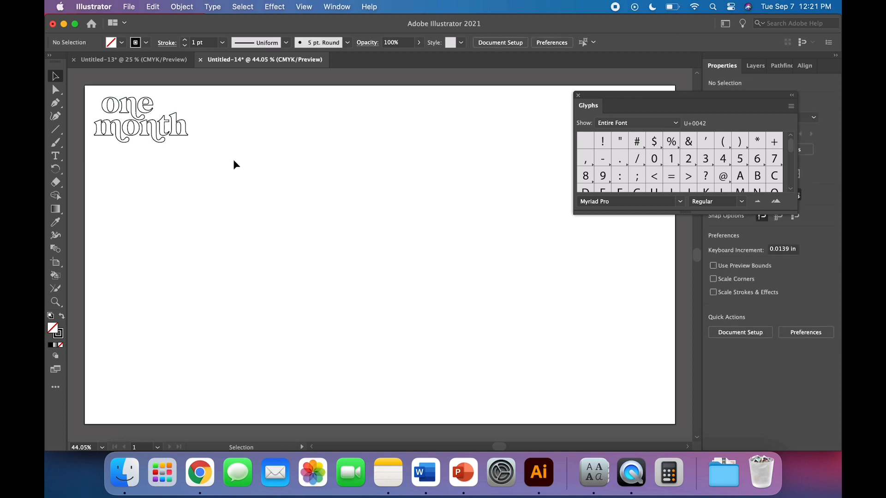